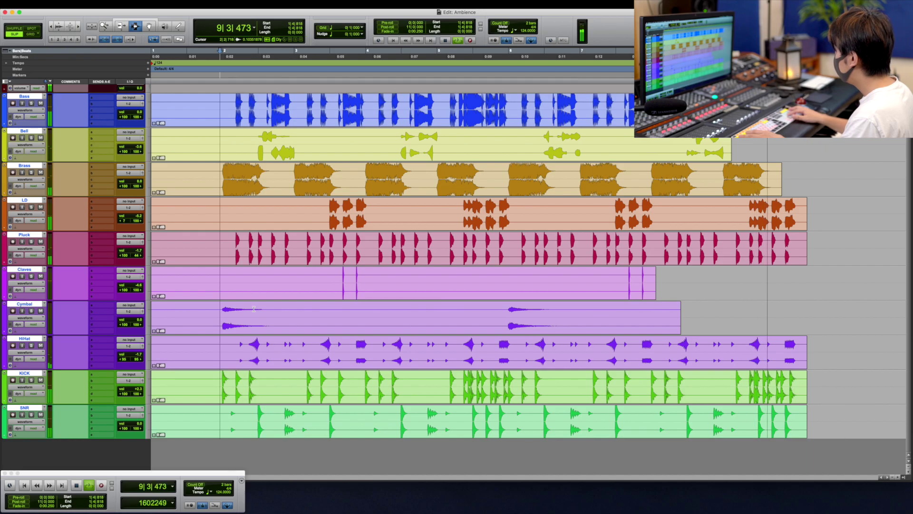
Step: Solo the SNR track and play it back to hear it without the other tracks
key("space")
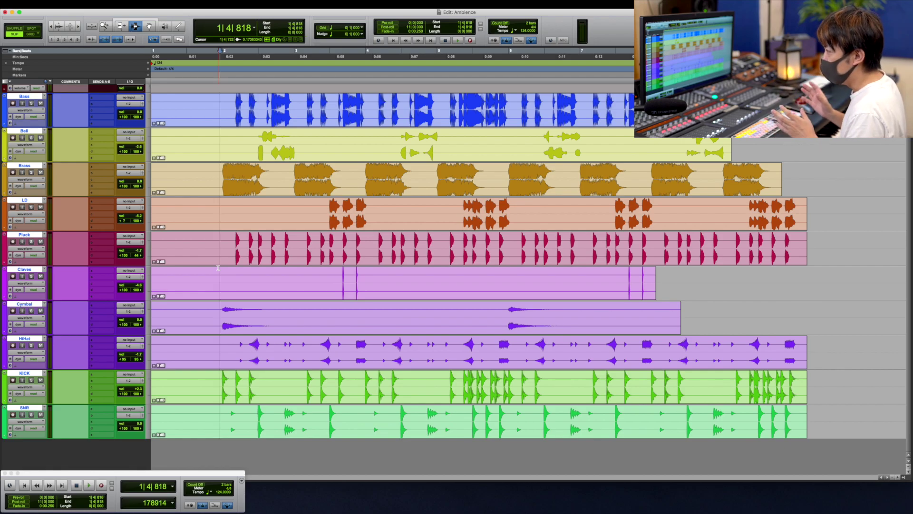
left_click(180, 428)
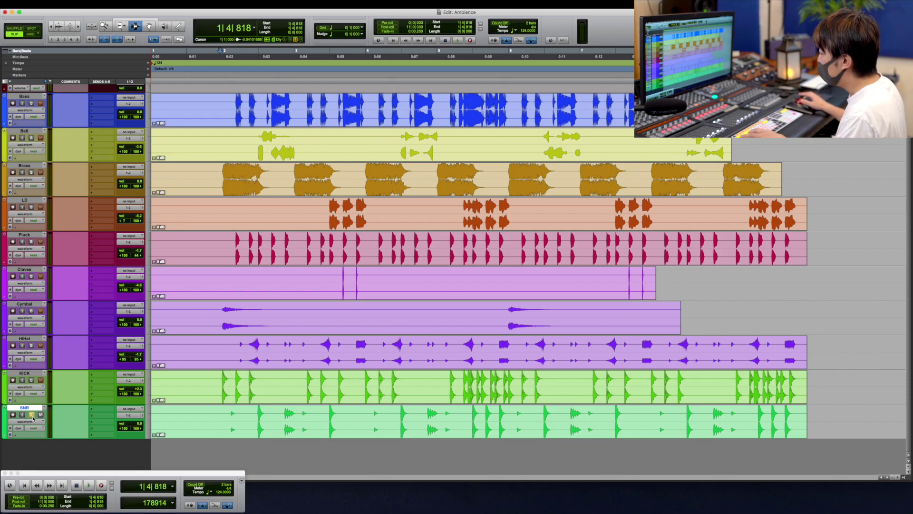
key("space")
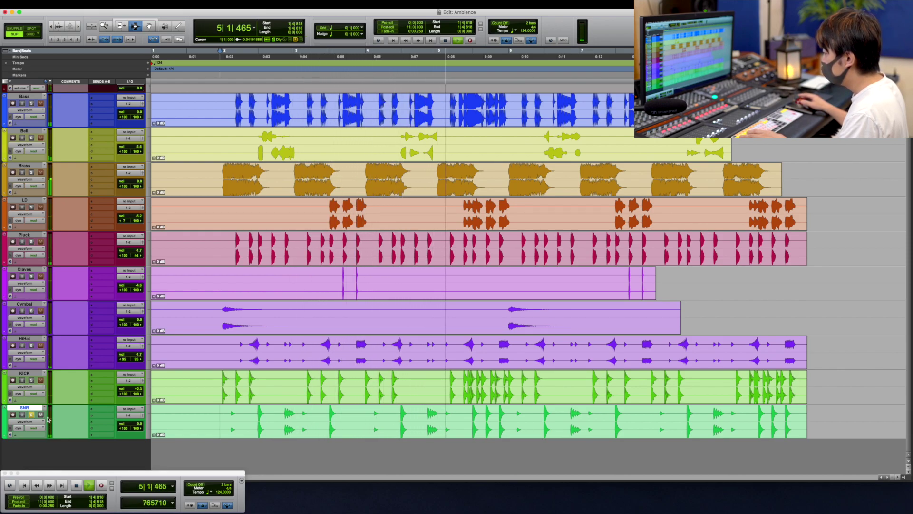
key("space")
Step: Open the Ocean Way Studios insert on the SNR track and play the snare through it
key("super+equal")
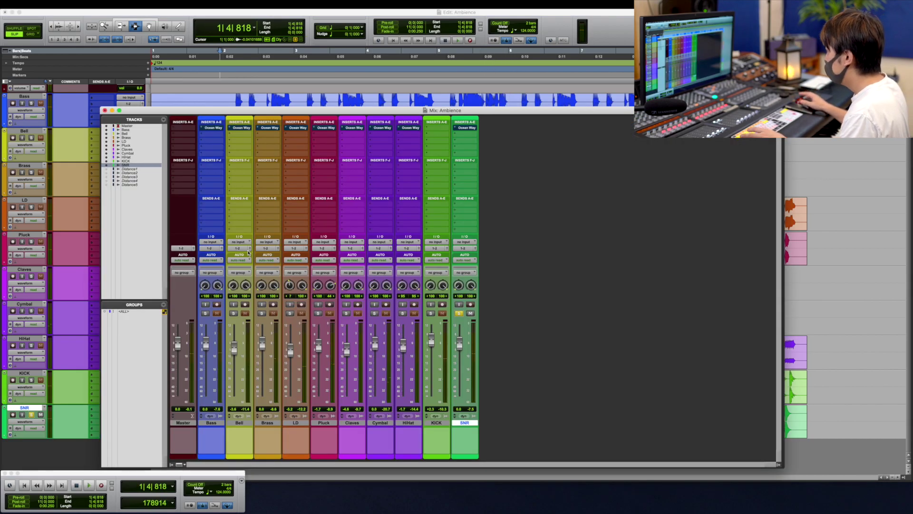
left_click(466, 127)
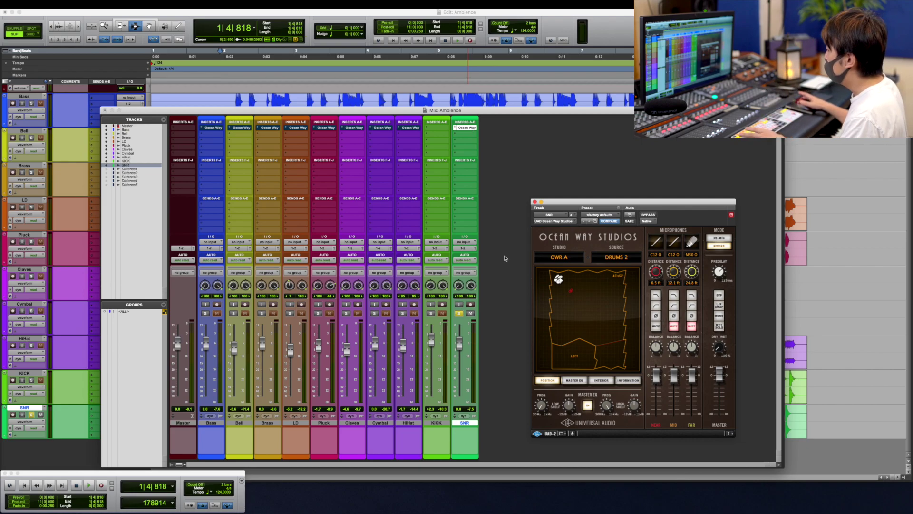
key("super+equal")
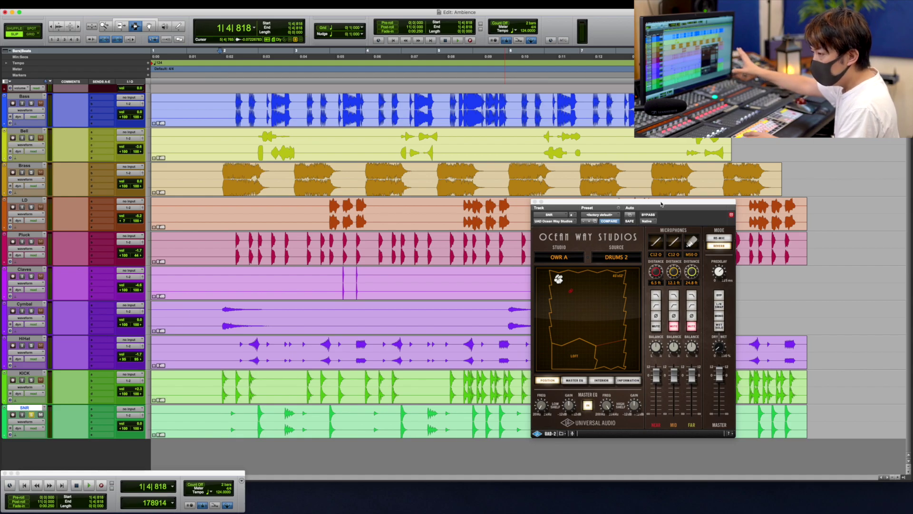
left_click_drag(710, 205, 632, 241)
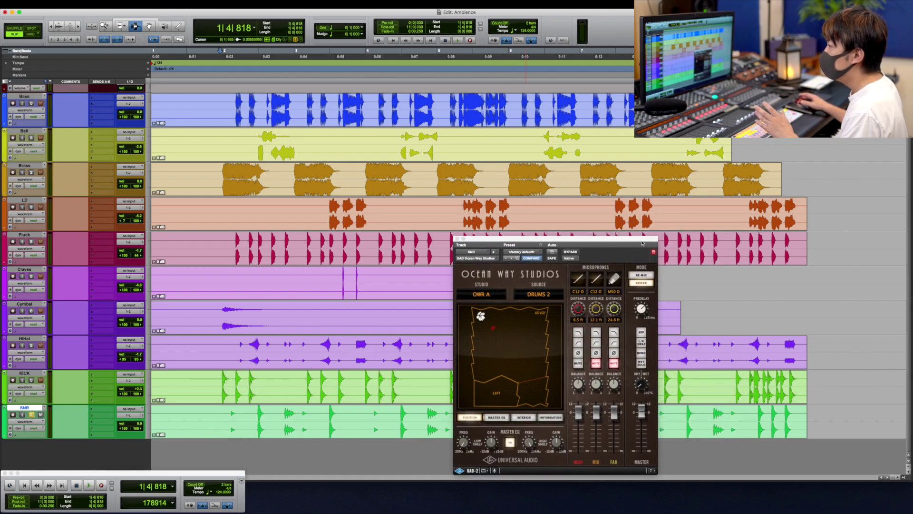
key("space")
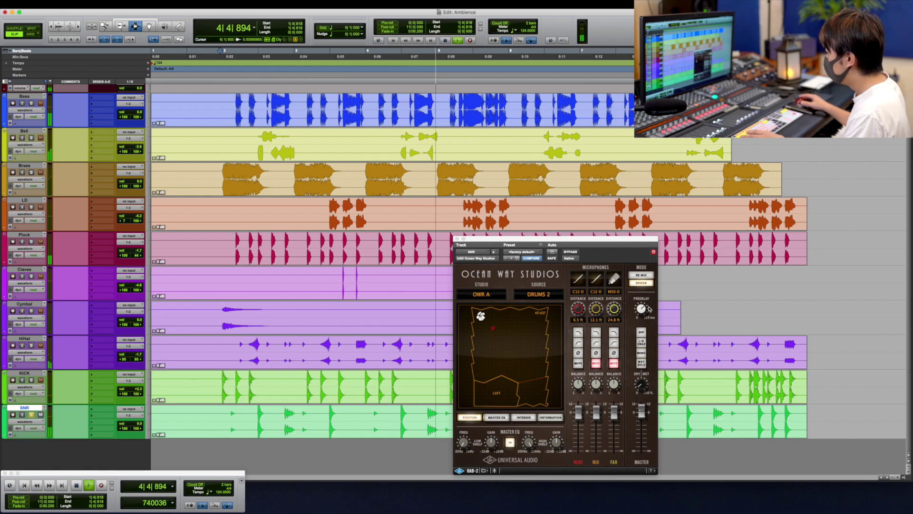
key("space")
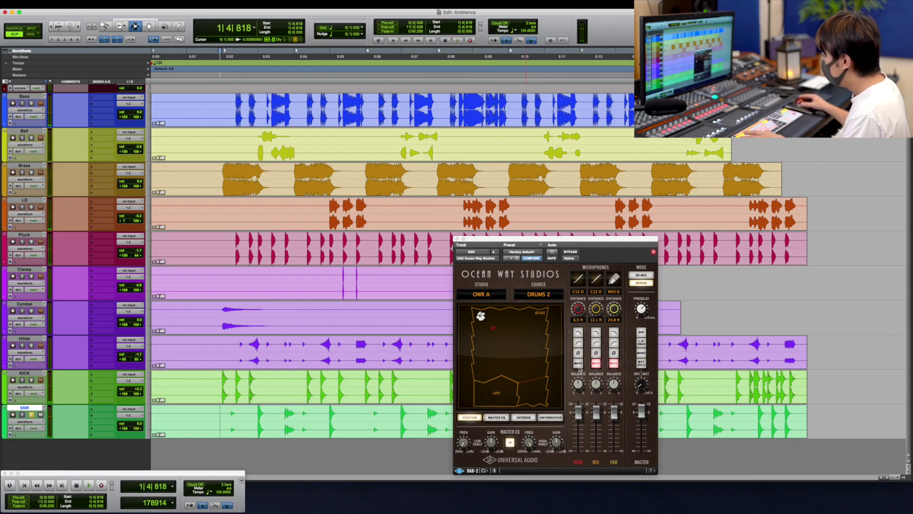
Step: Set the Mid microphone's distance to 14.2 ft and play the snare with only the Mid microphone unmuted
left_click(578, 364)
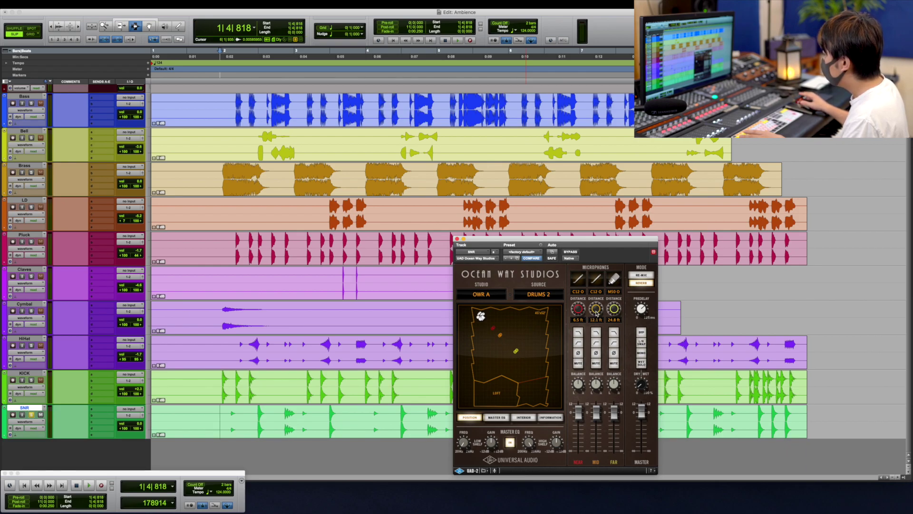
left_click_drag(595, 306, 598, 289)
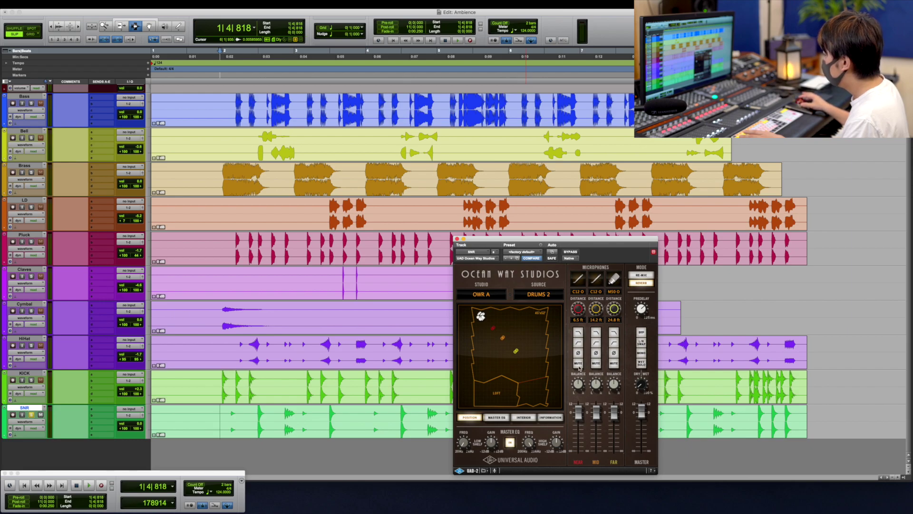
left_click(614, 363)
key("space")
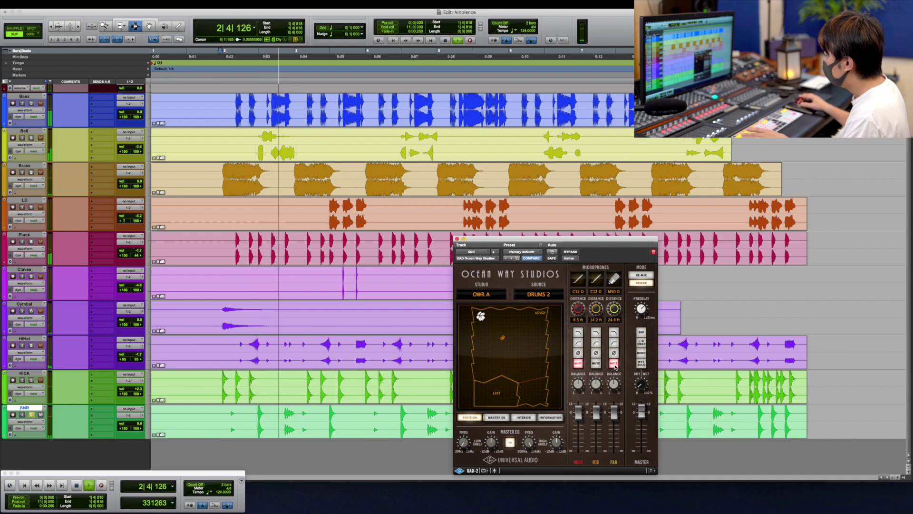
Step: Audition the snare with only the Far microphone unmuted
left_click(614, 363)
left_click(596, 364)
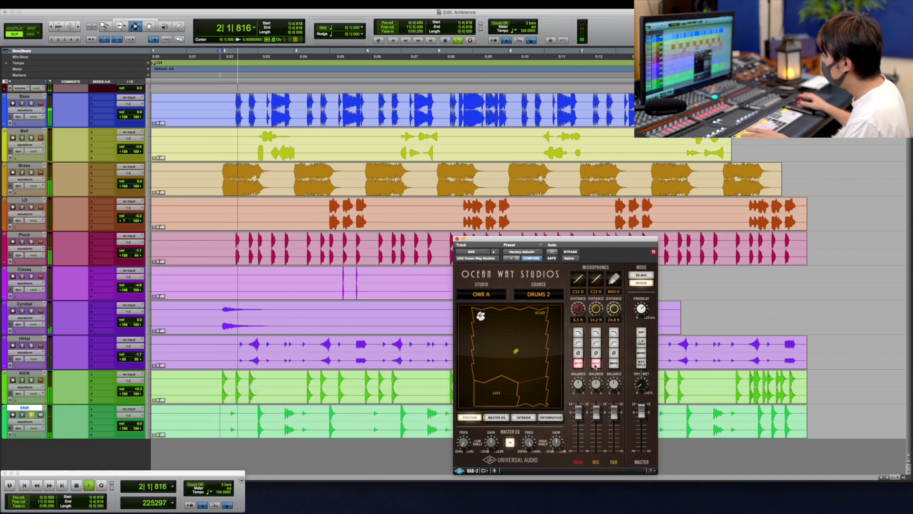
key("space")
Step: Leave only the Near microphone unmuted and audition the snare's opening bars several times
left_click(578, 363)
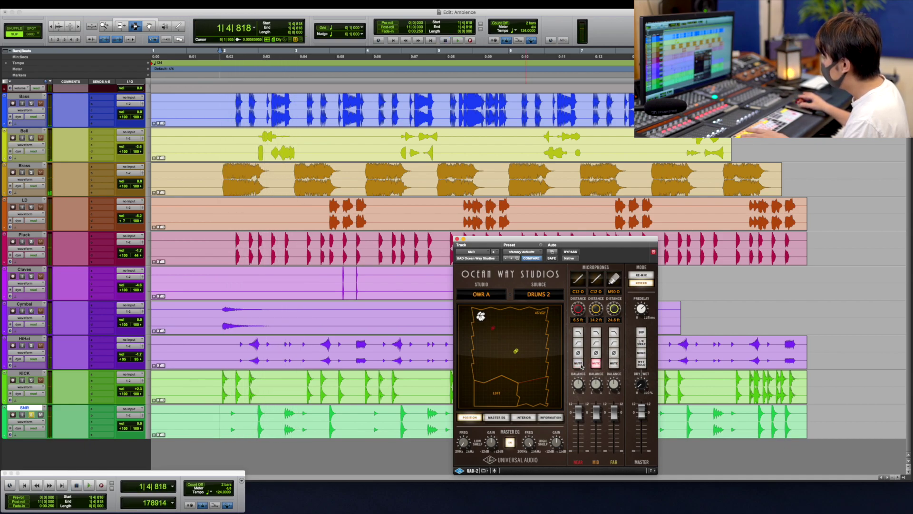
key("space")
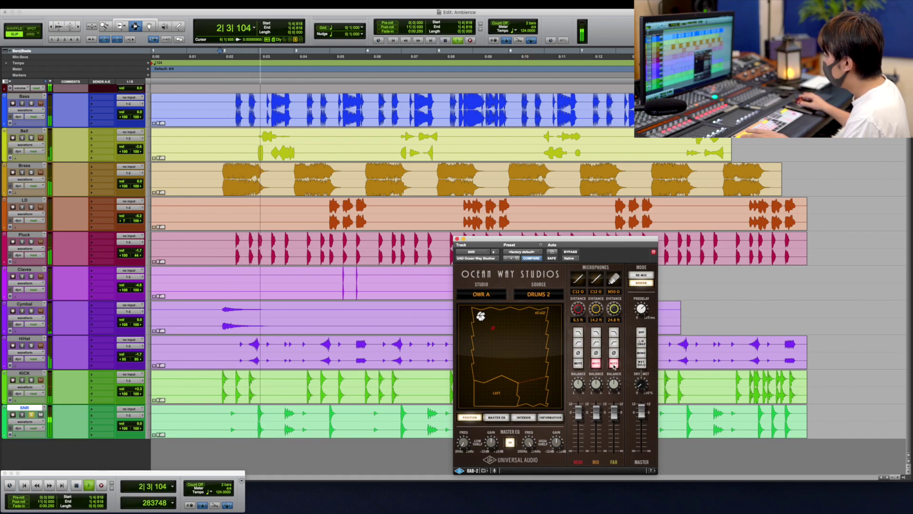
key("space")
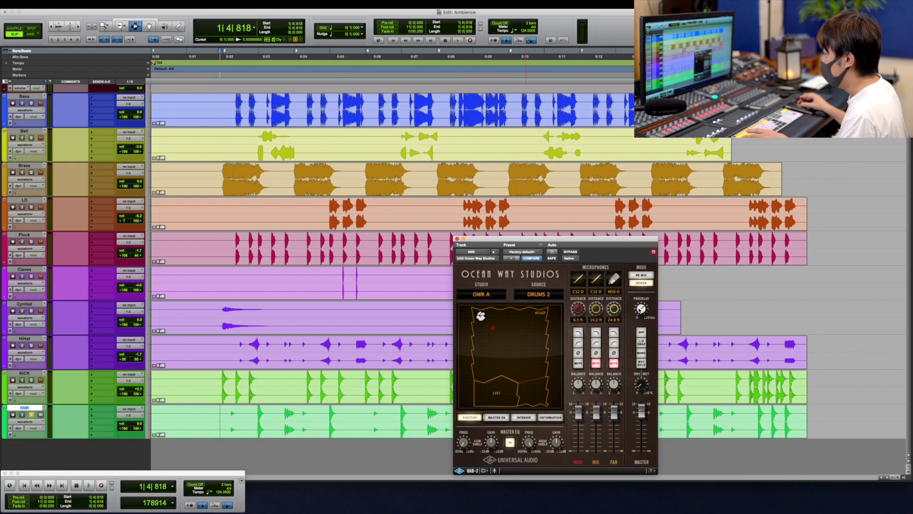
key("space")
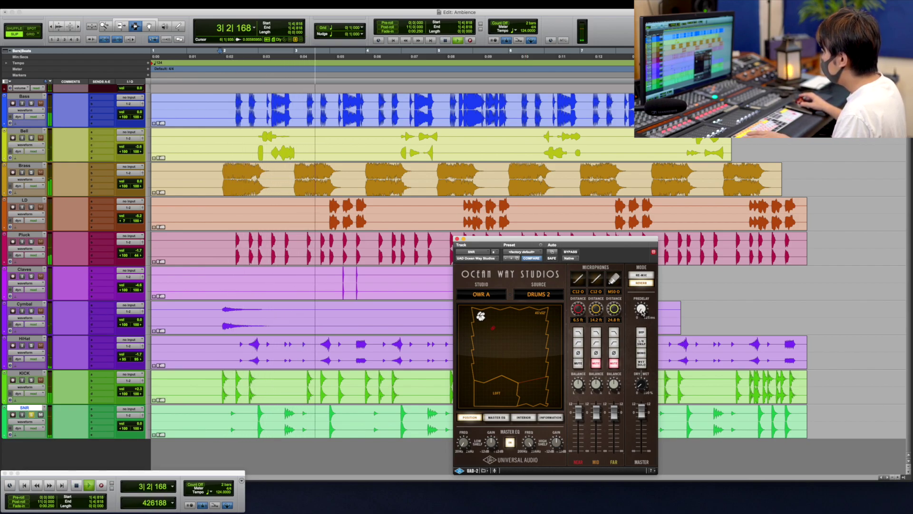
key("space")
key("space")
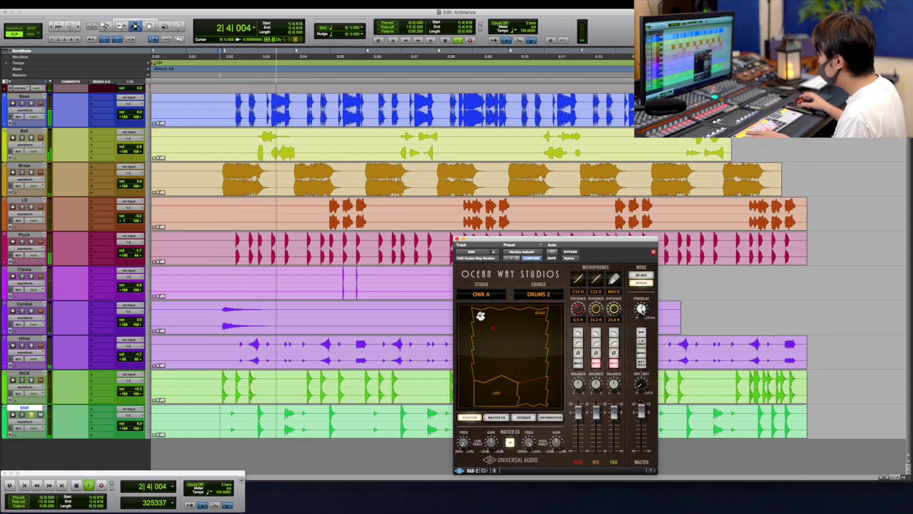
key("space")
key("space")
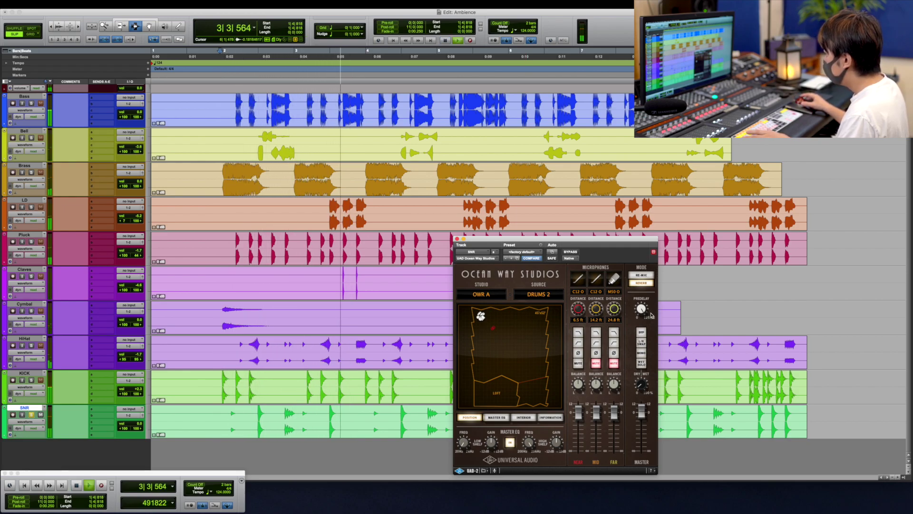
key("space")
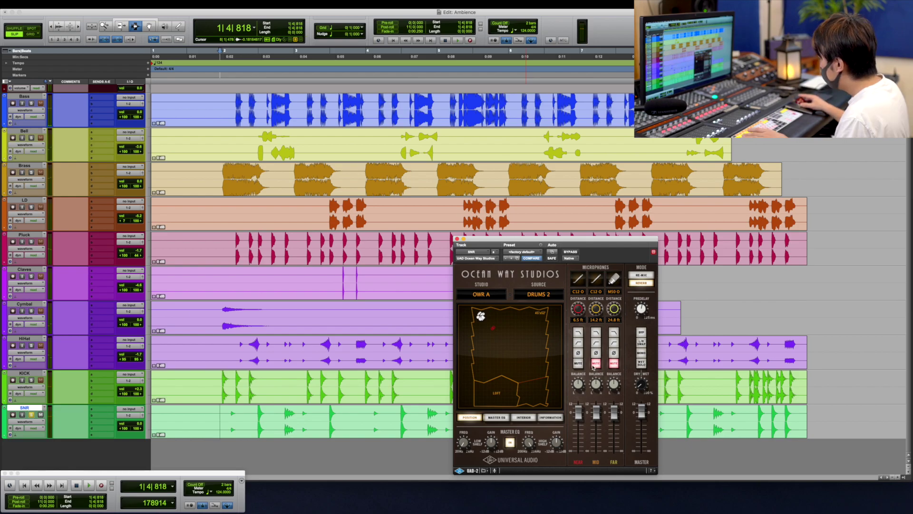
Step: Switch the snare's Ocean Way Studios insert to Re-Mic mode and audition it with only the Mid microphone unmuted
left_click(611, 364)
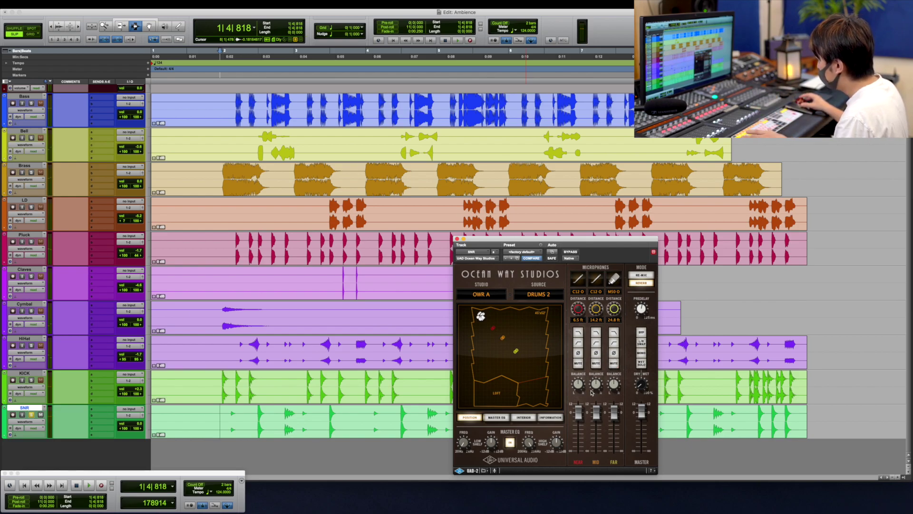
left_click(645, 276)
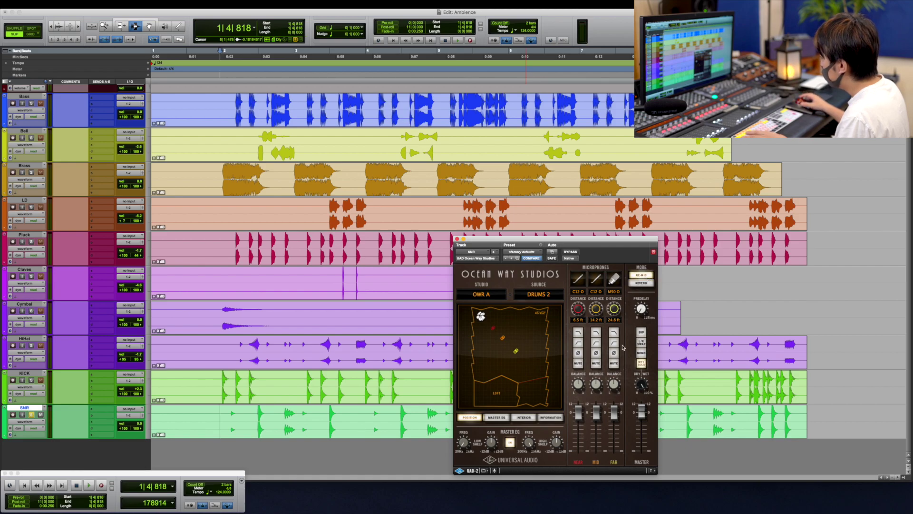
left_click(613, 364)
left_click(578, 364)
key("space")
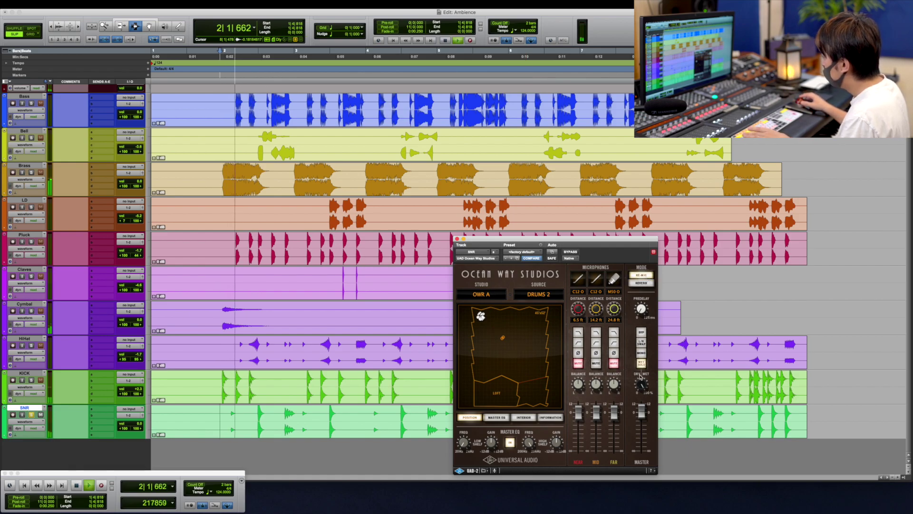
key("space")
Step: Audition the snare through only the Near microphone in Re-Mic mode, and again after returning the insert to Reverb mode
left_click(577, 363)
left_click(596, 364)
key("space")
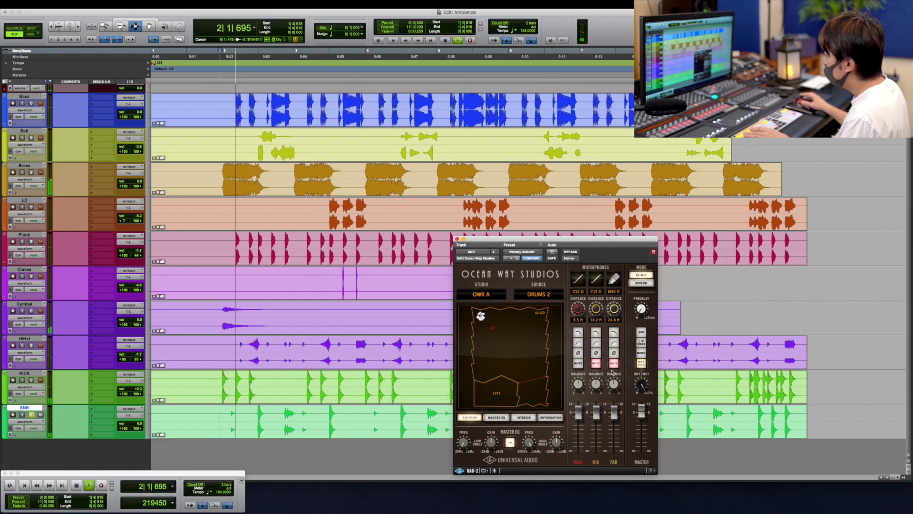
key("space")
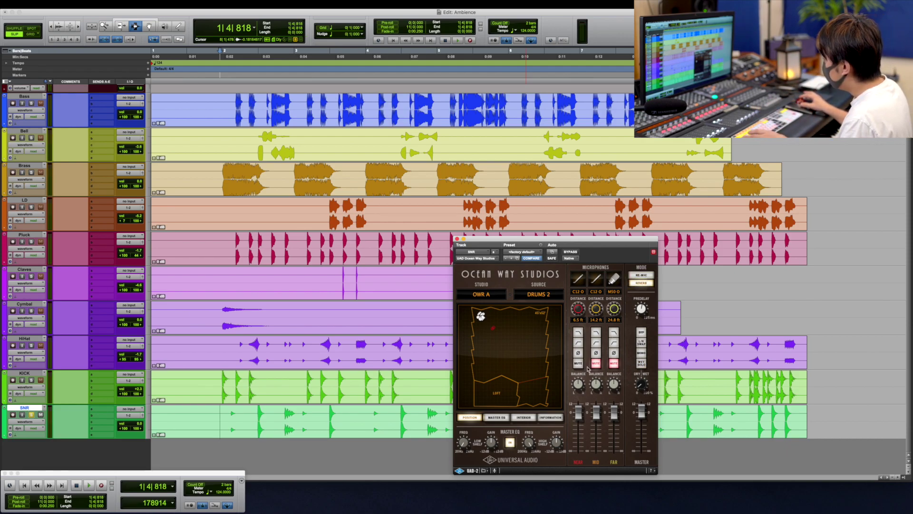
key("space")
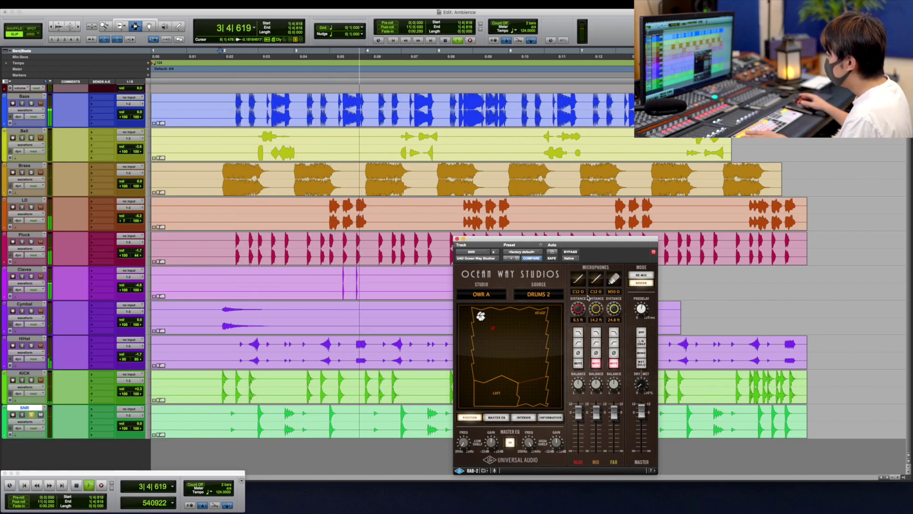
key("space")
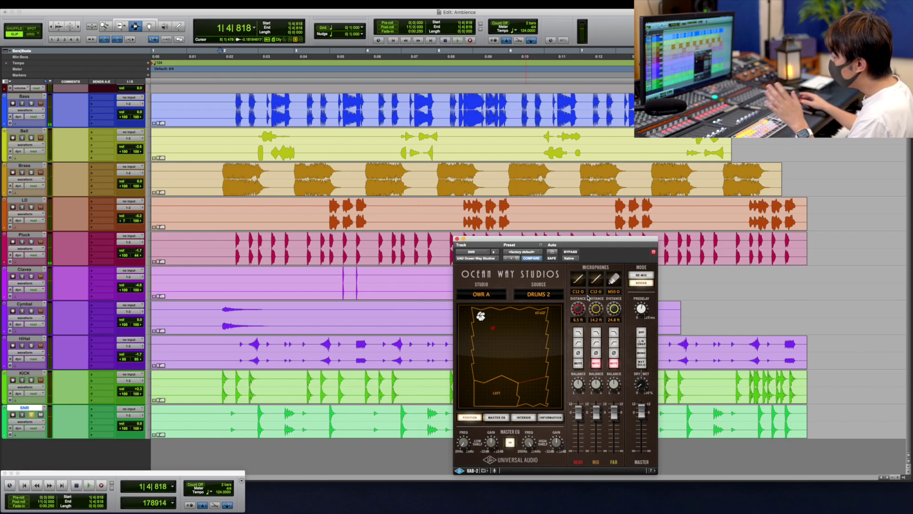
Step: Solo the HiHat track and open its Ocean Way Studios insert
key("super+equal")
left_click_drag(454, 248, 515, 235)
key("space")
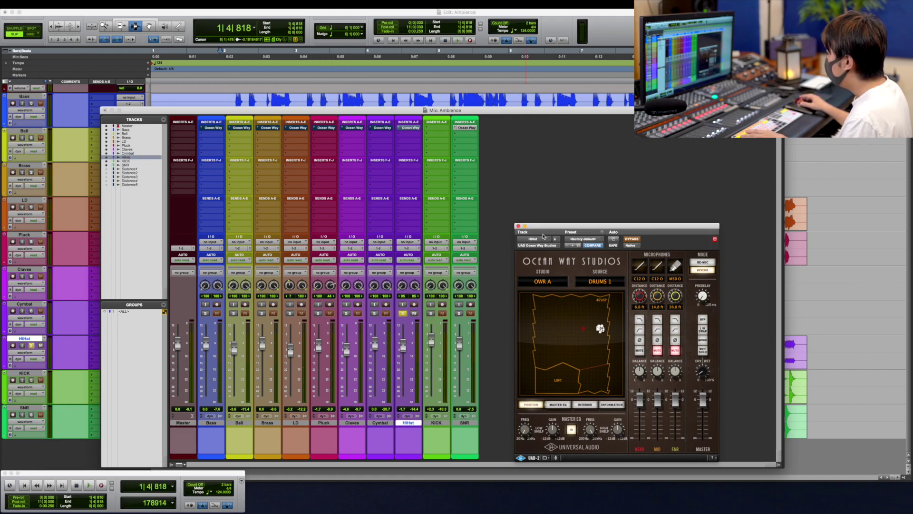
left_click_drag(548, 228, 518, 217)
Step: Play the hi-hat and take its Ocean Way Studios insert out of bypass to compare the sound
key("space")
key("ctrl+equal")
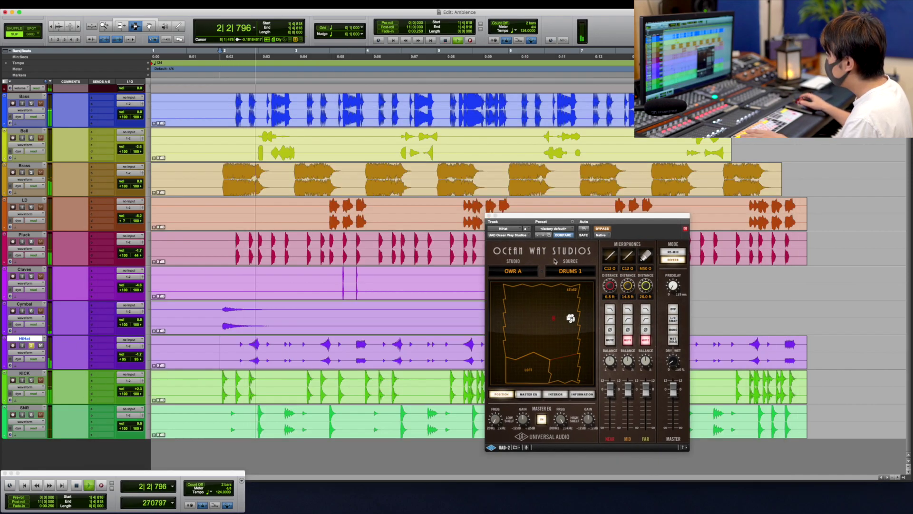
left_click(603, 229)
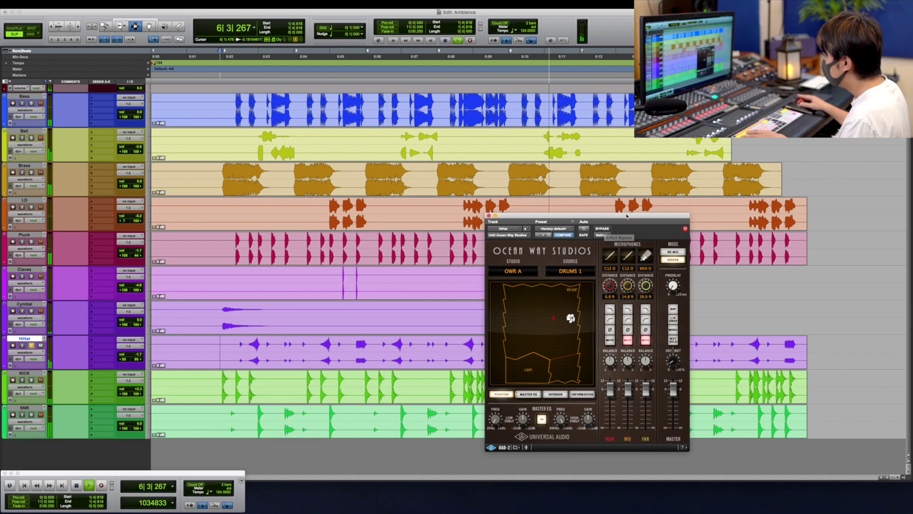
left_click_drag(547, 216, 610, 213)
key("space")
Step: Solo the Cymbal track and open its Ocean Way Studios insert
key("super+equal")
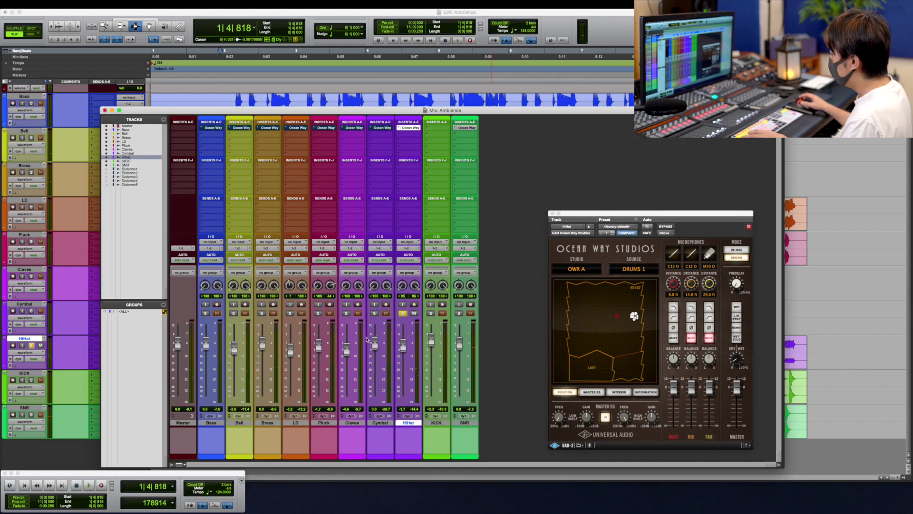
left_click(374, 313, "super")
left_click(382, 127)
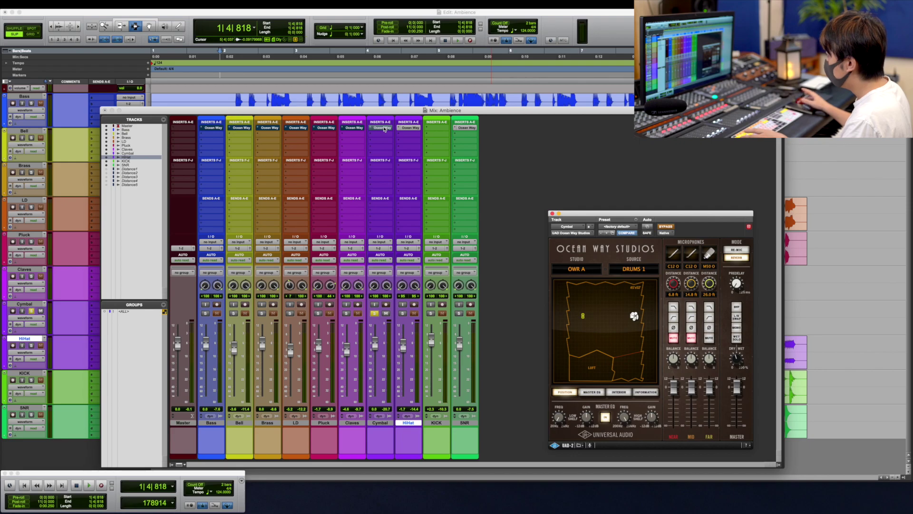
Step: Play the cymbal and take its Ocean Way Studios insert out of bypass to compare the sound
key("space")
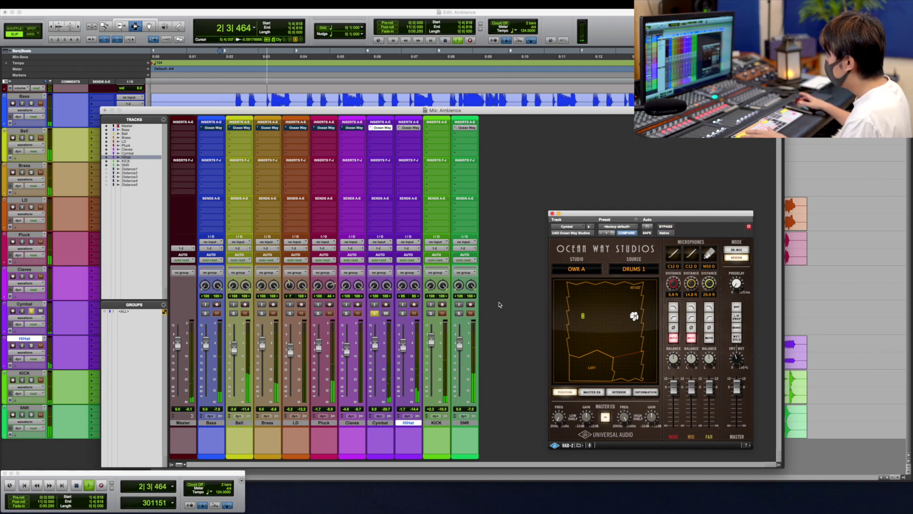
key("super+equal")
key("space")
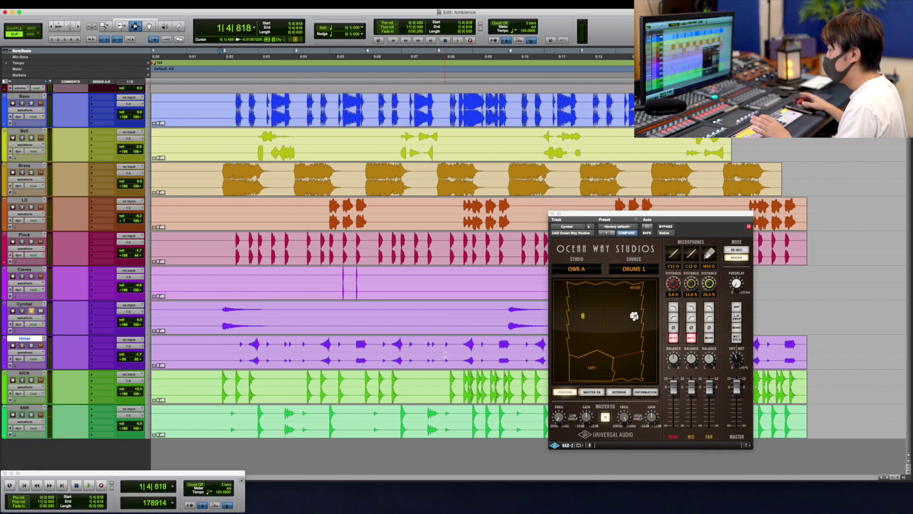
Step: Play the selected claves hits with the track's Ocean Way Studios insert bypassed and active to compare the sound
key("space")
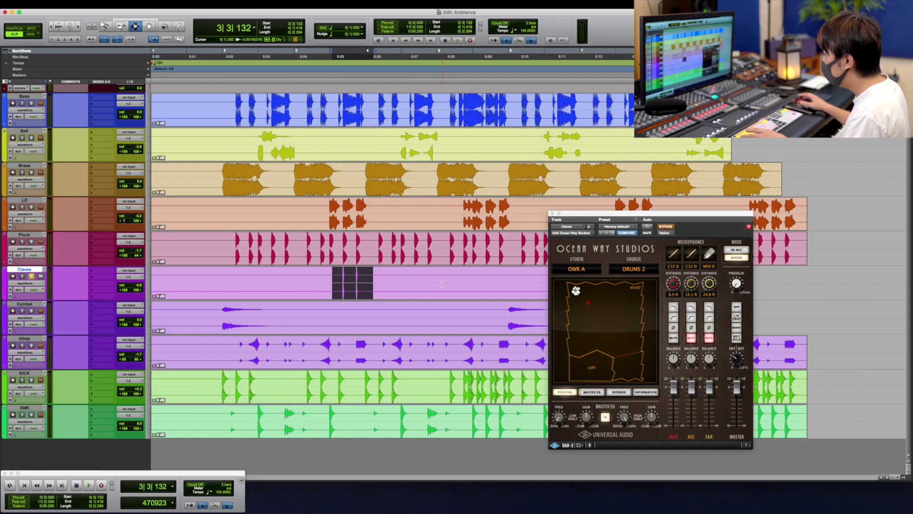
key("space")
key("space")
key("space")
left_click(670, 227)
key("space")
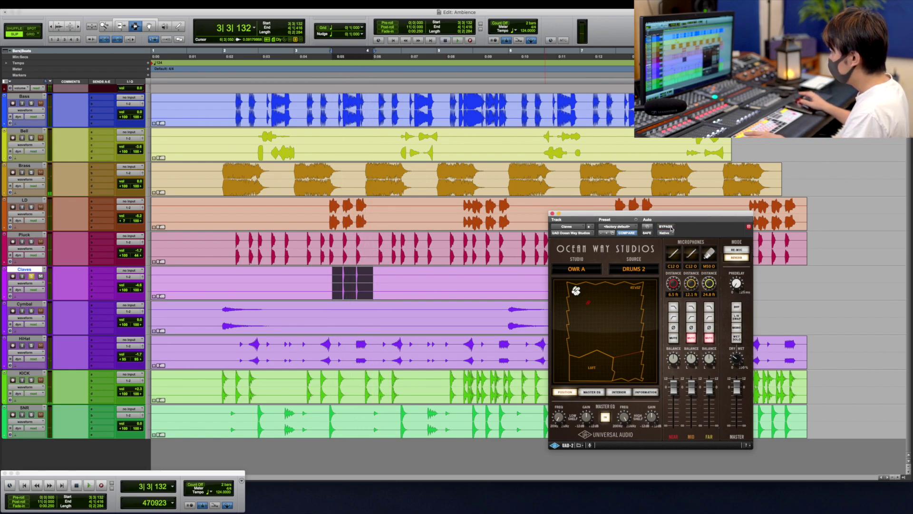
key("space")
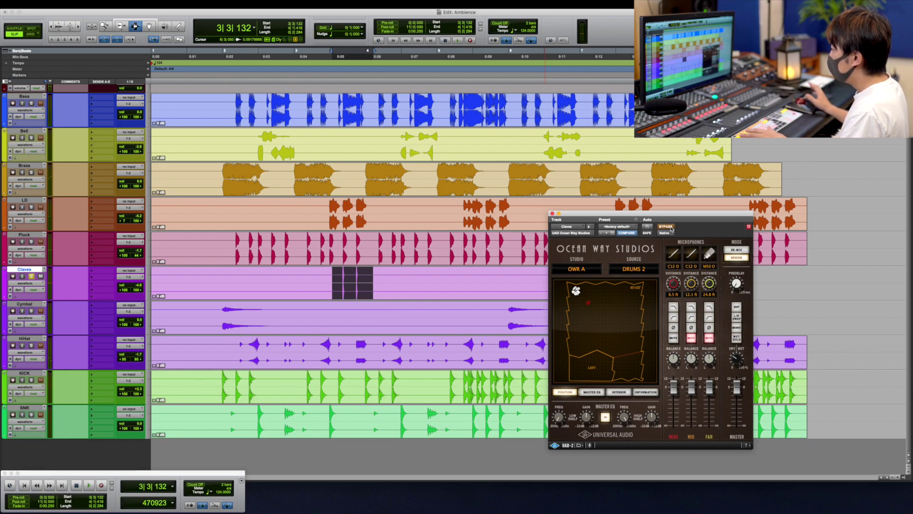
key("space")
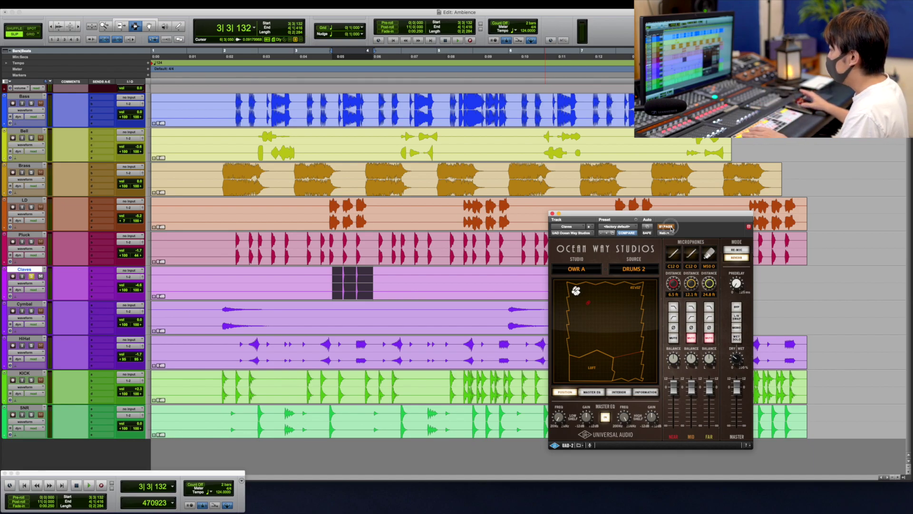
key("space")
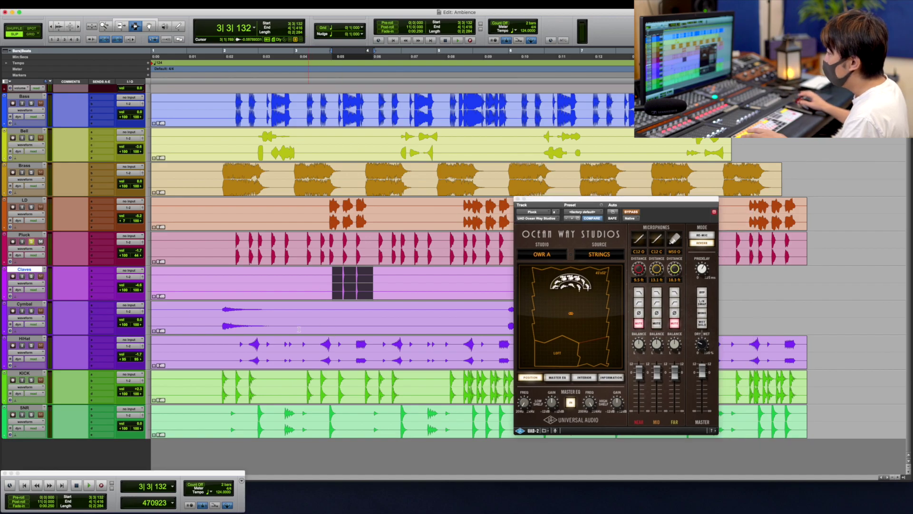
Step: Set the playback start just before the first Pluck hit and play the track with its Ocean Way Studios insert bypassed
left_click(232, 254)
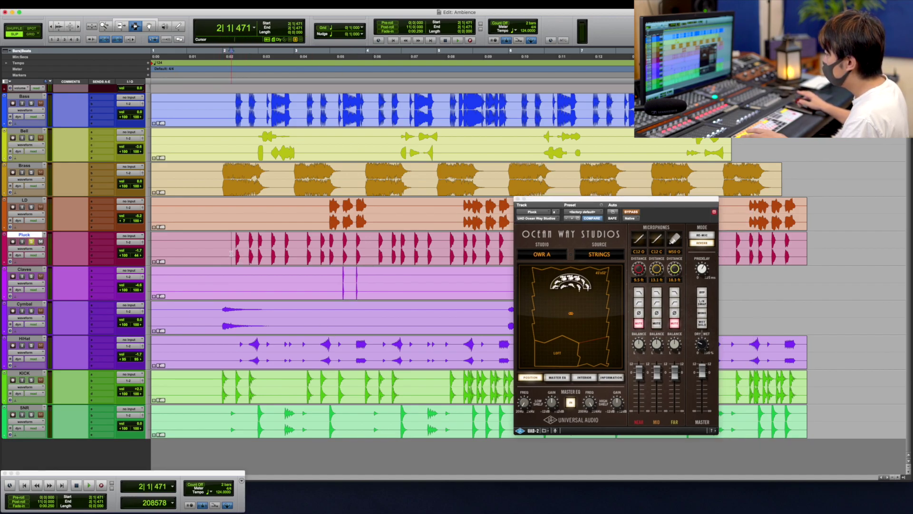
key("space")
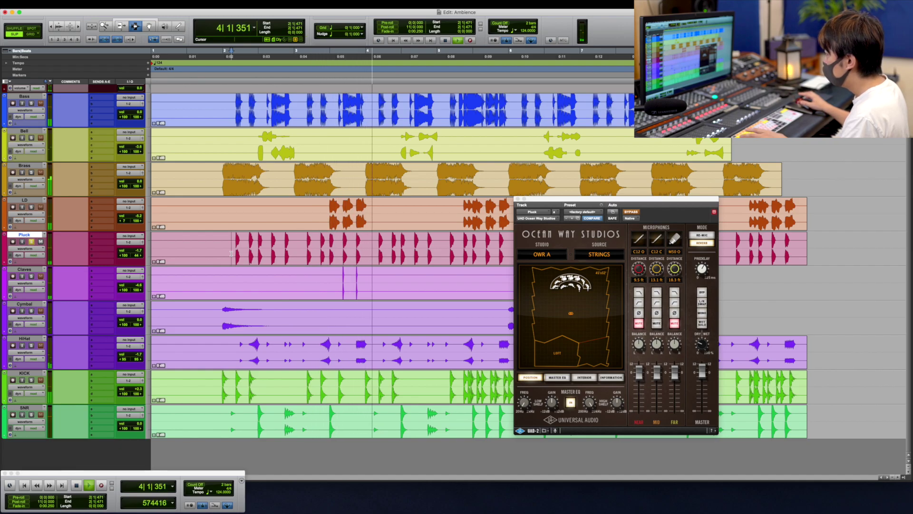
key("space")
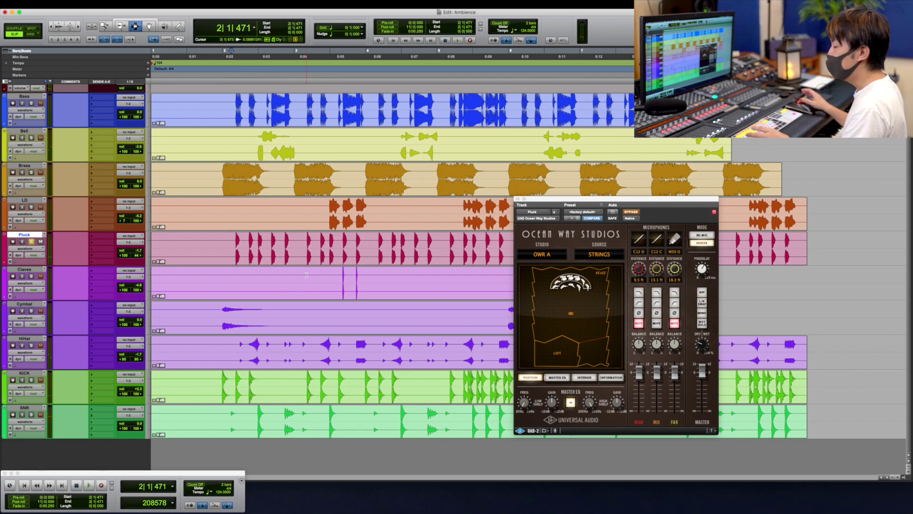
Step: Show the Mix window, take the Pluck track's Ocean Way Studios insert out of bypass and play the processed pluck
key("super+equal")
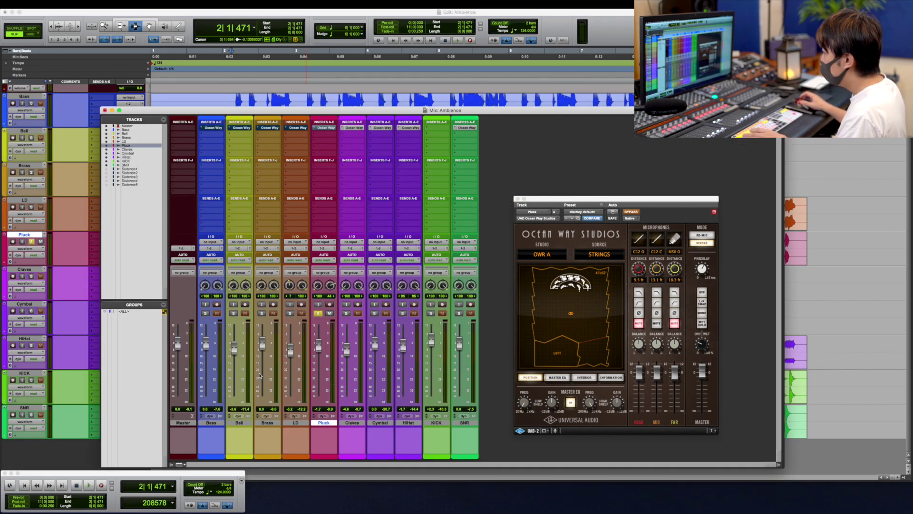
left_click(631, 212)
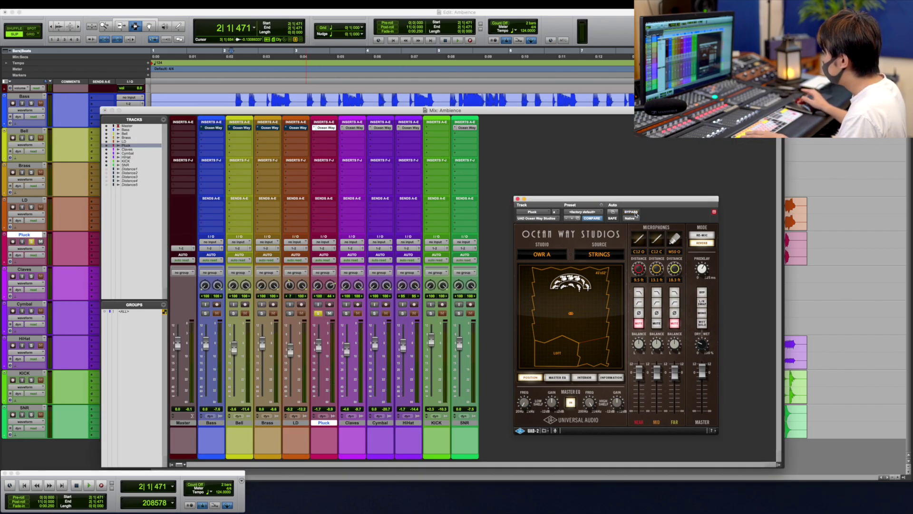
key("space")
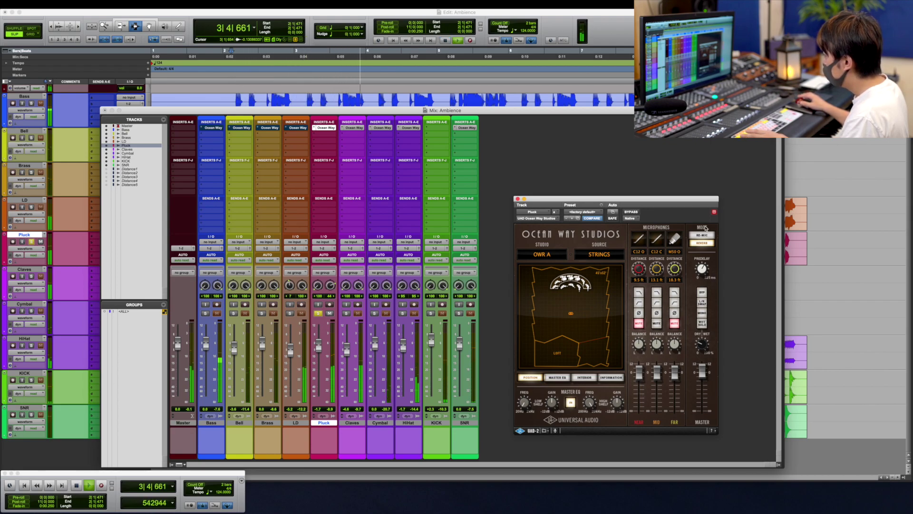
key("space")
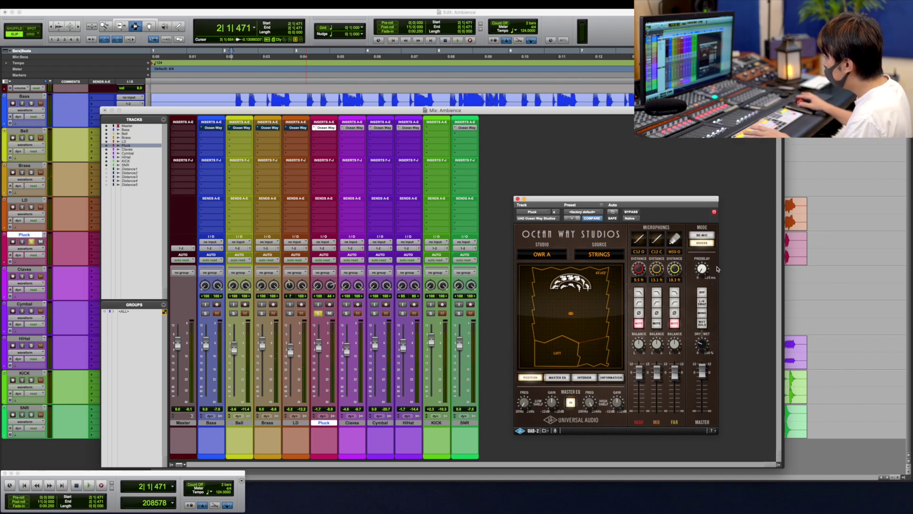
key("space")
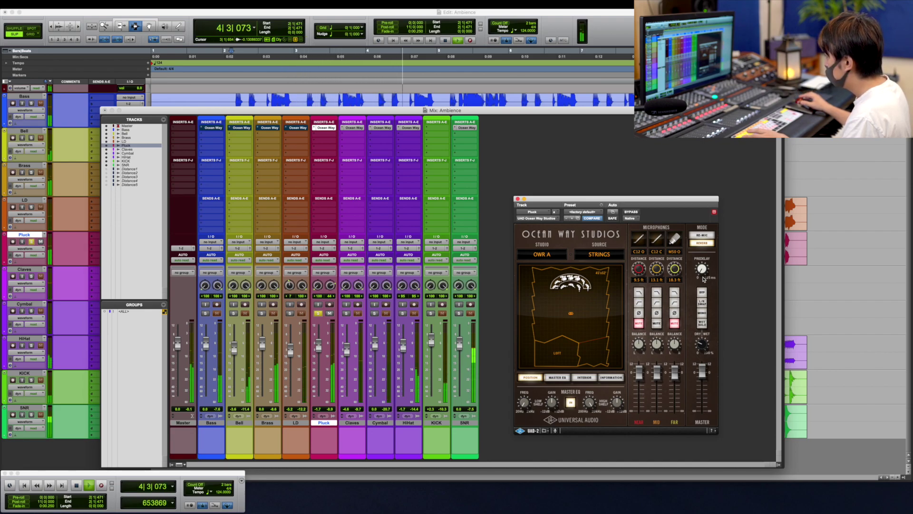
key("space")
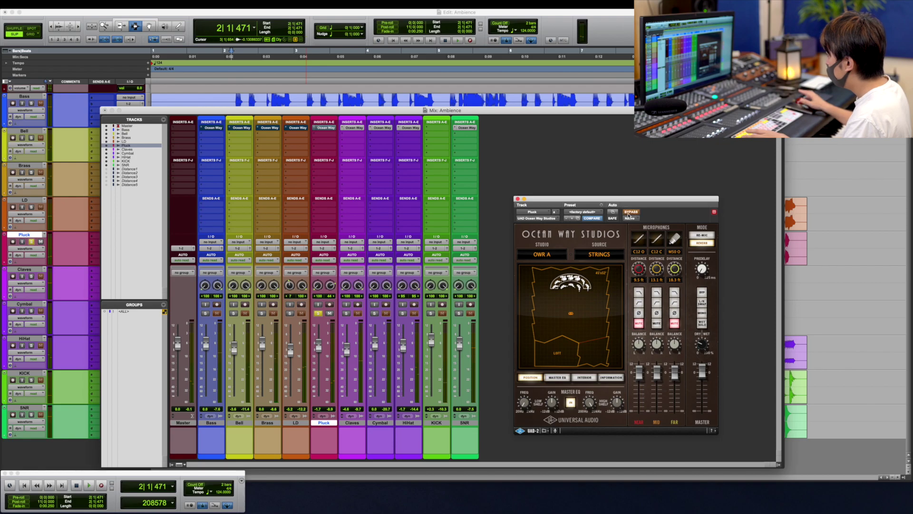
Step: Replay the pluck, switching its insert from bypassed to active during playback, and listen to the Reverb mode
key("space")
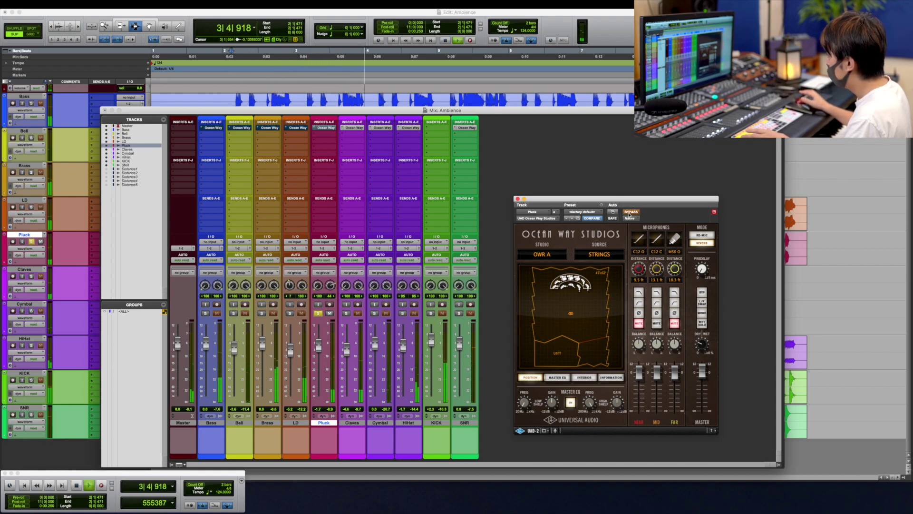
left_click(630, 212)
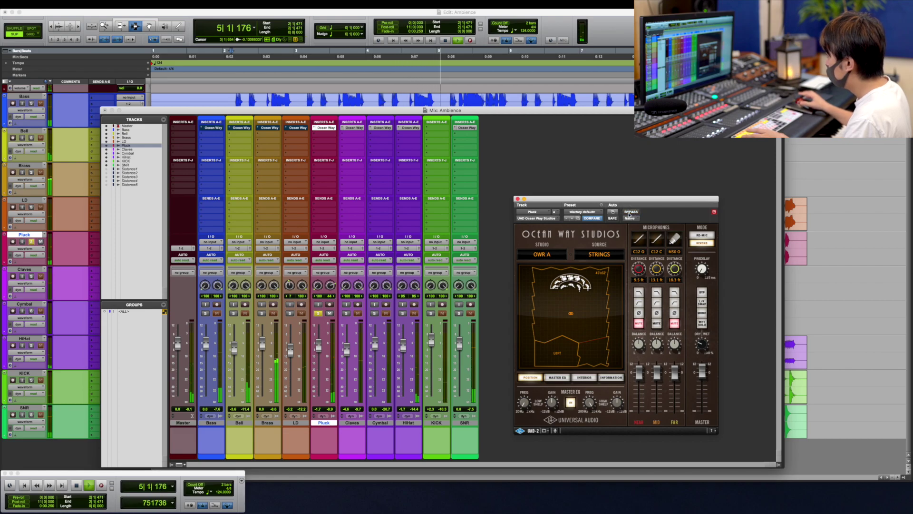
key("space")
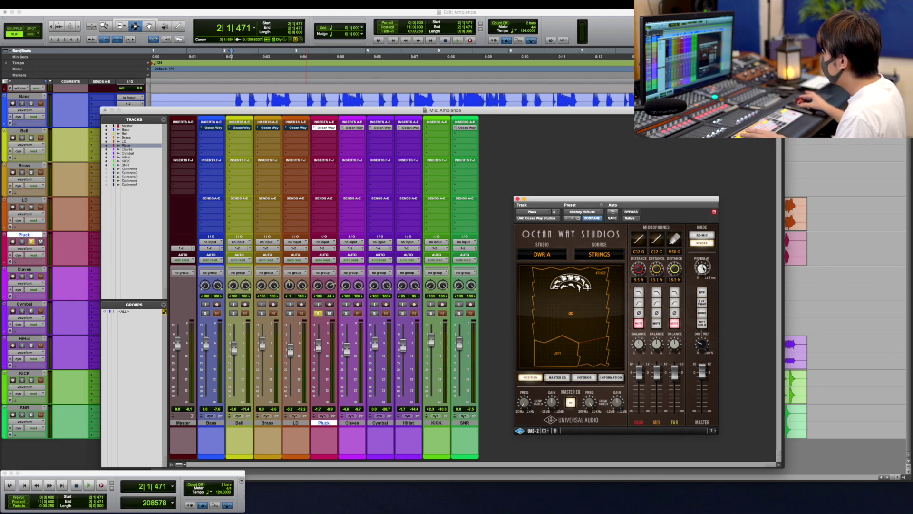
key("space")
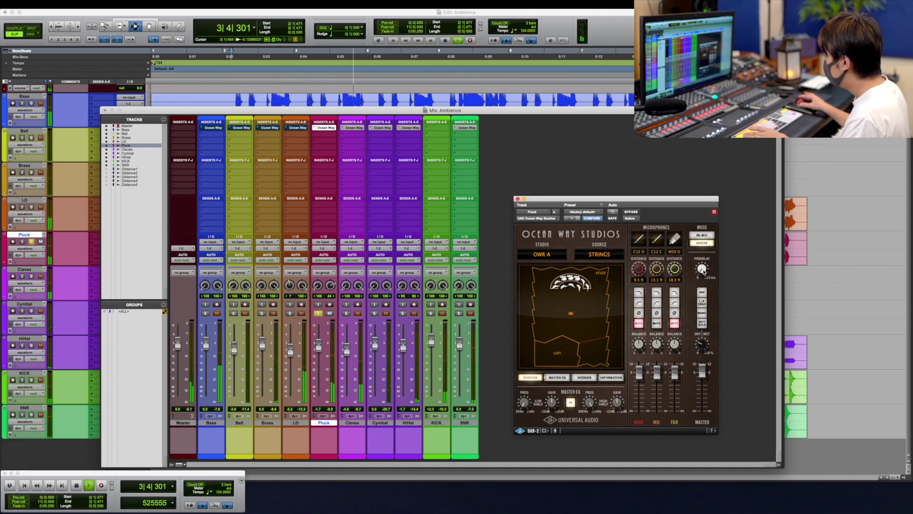
left_click(708, 243)
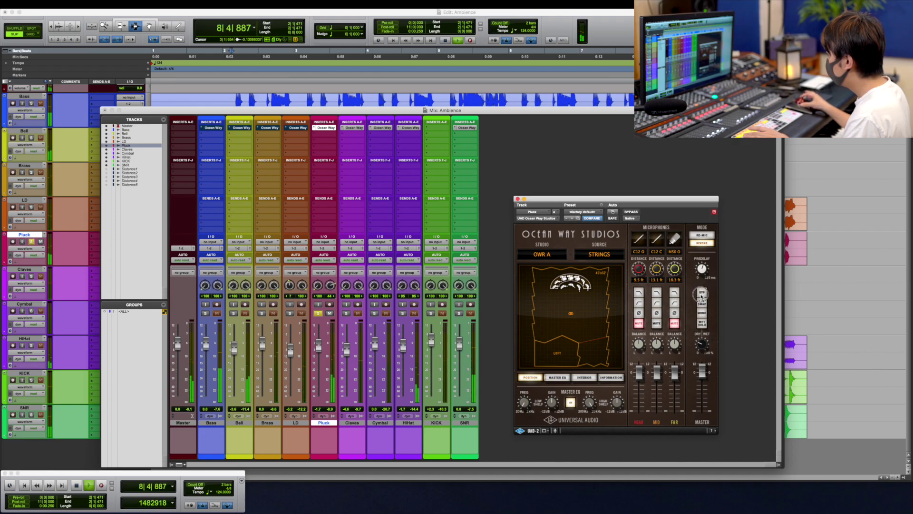
key("space")
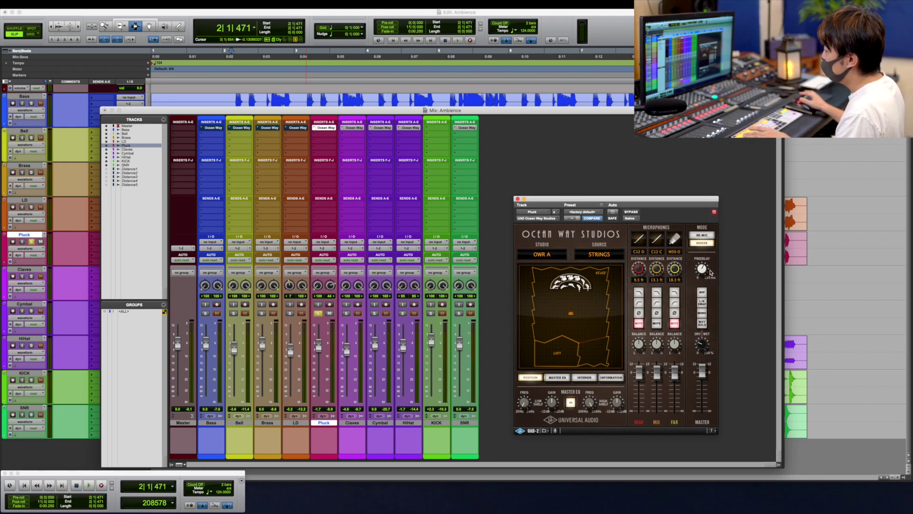
Step: Toggle bypass on the Pluck insert during playback to compare the dry and processed sound once more
key("space")
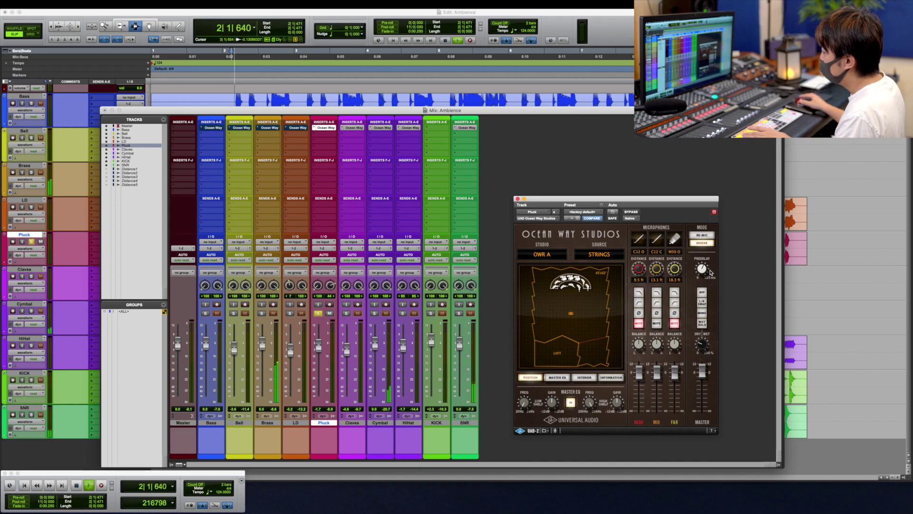
left_click(630, 212)
left_click(630, 212)
key("space")
Step: Solo the LD track instead of Pluck, open its Ocean Way Studios insert and play it bypassed
left_click(317, 312)
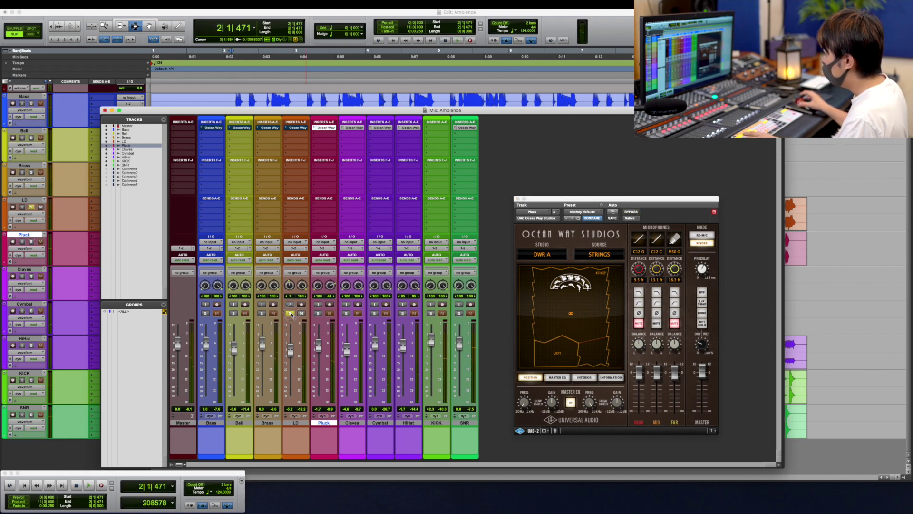
left_click(296, 128)
key("space")
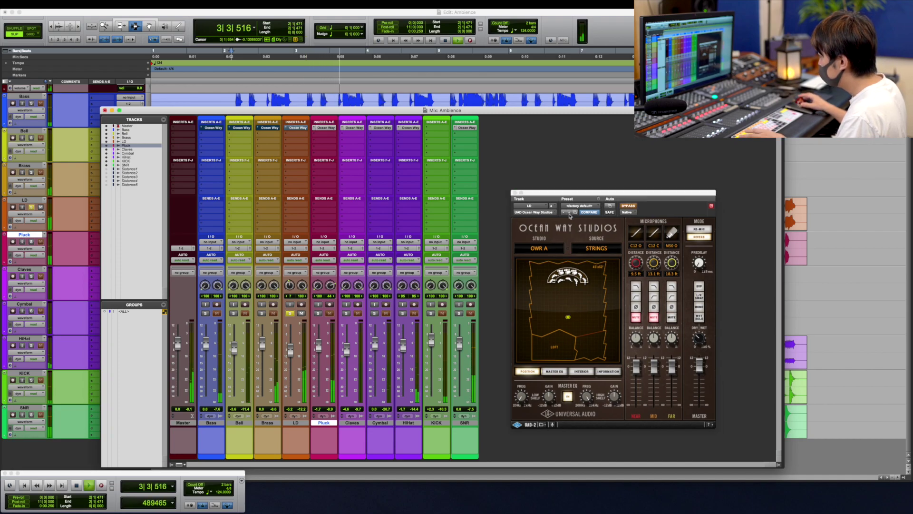
key("super+equal")
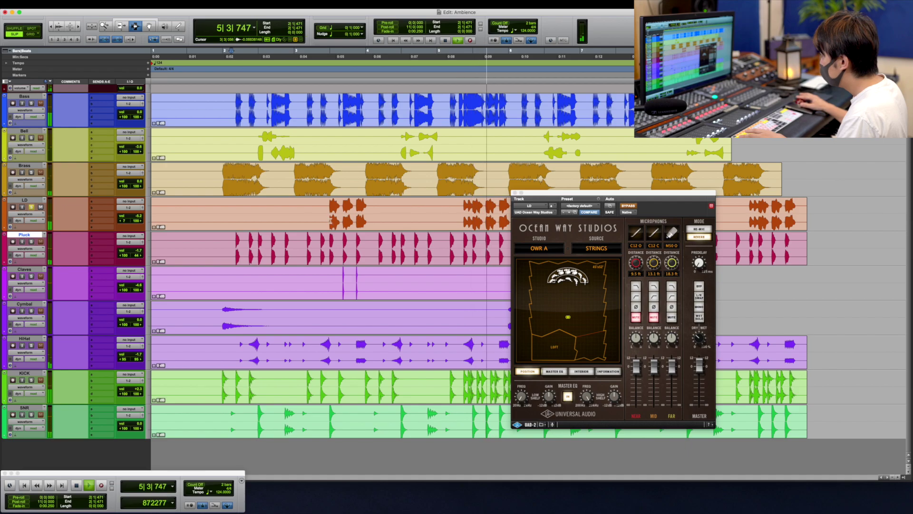
Step: Take the LD track's Ocean Way Studios insert out of bypass and play the lead, comparing it with the bypassed sound
left_click(633, 207)
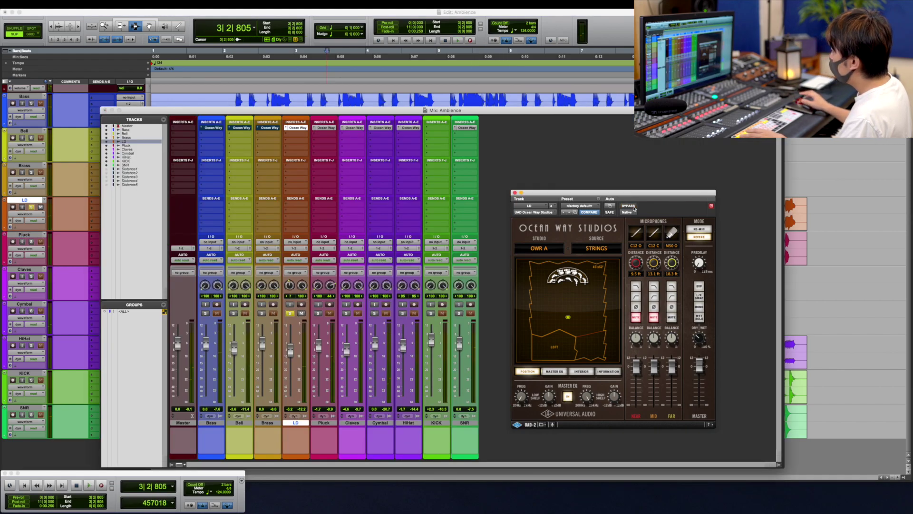
key("space")
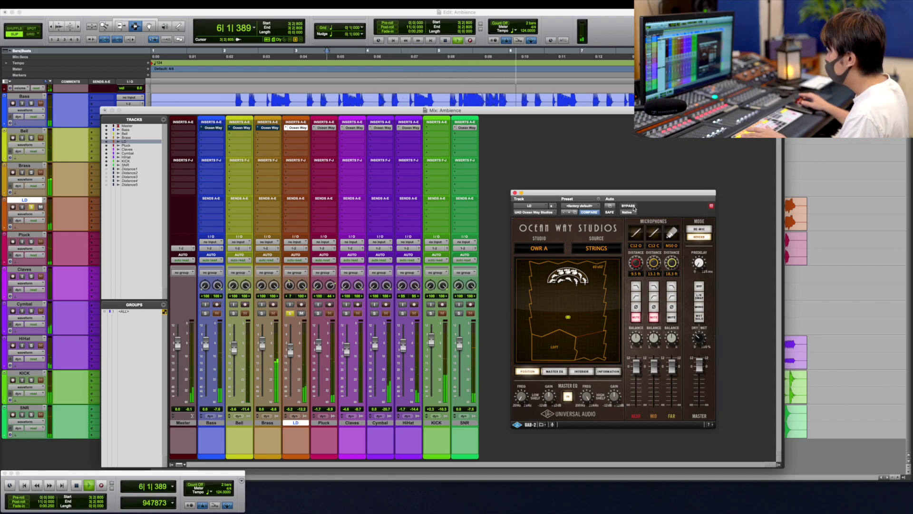
key("space")
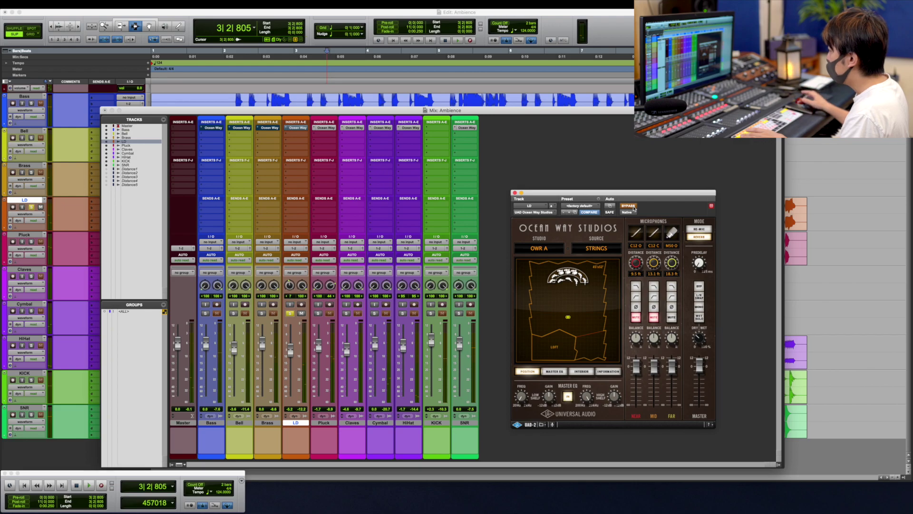
key("space")
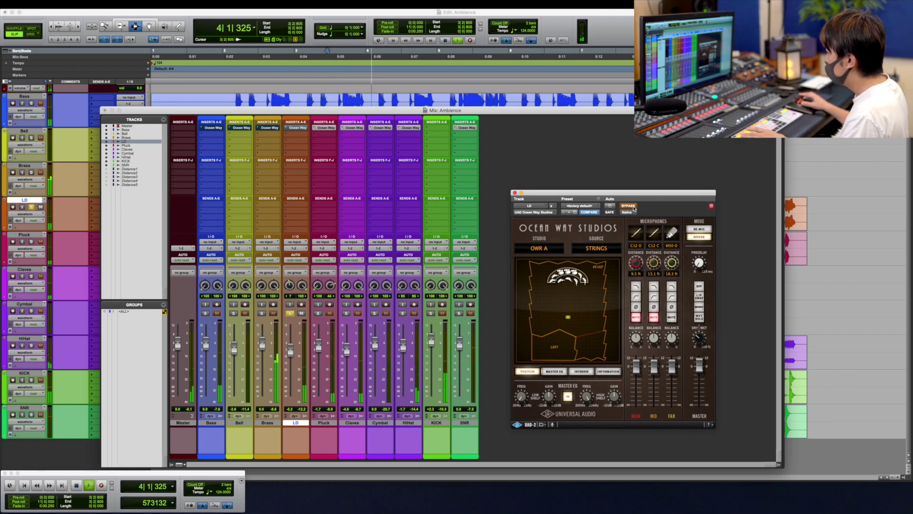
left_click(627, 206)
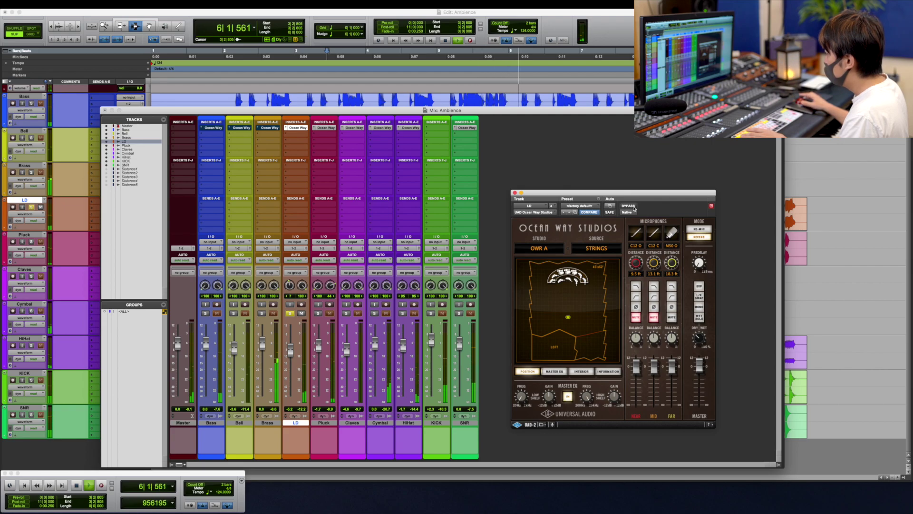
key("space")
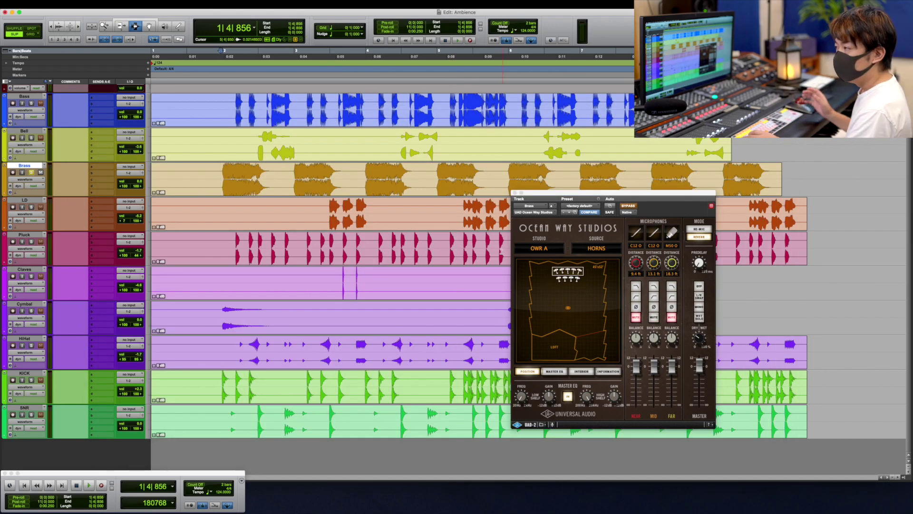
Step: Play the brass and take its Ocean Way Studios insert out of bypass to compare the sound
key("space")
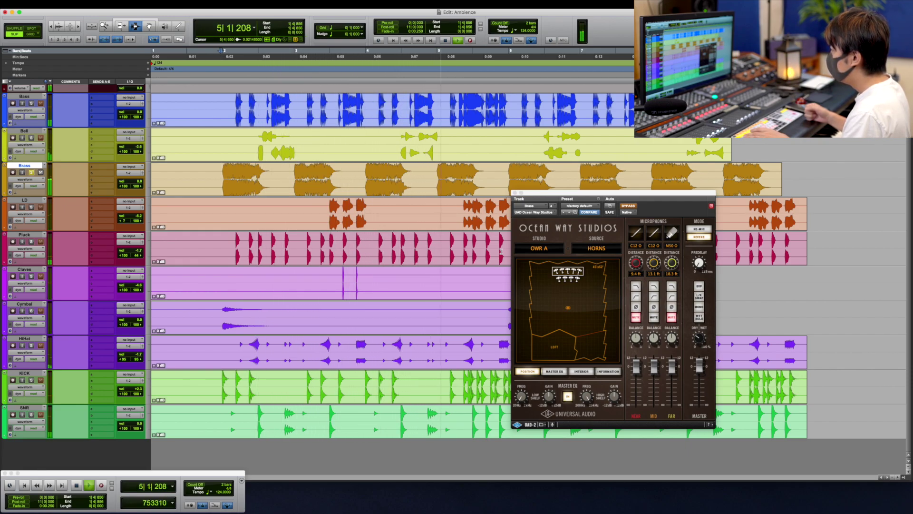
key("space")
key("space")
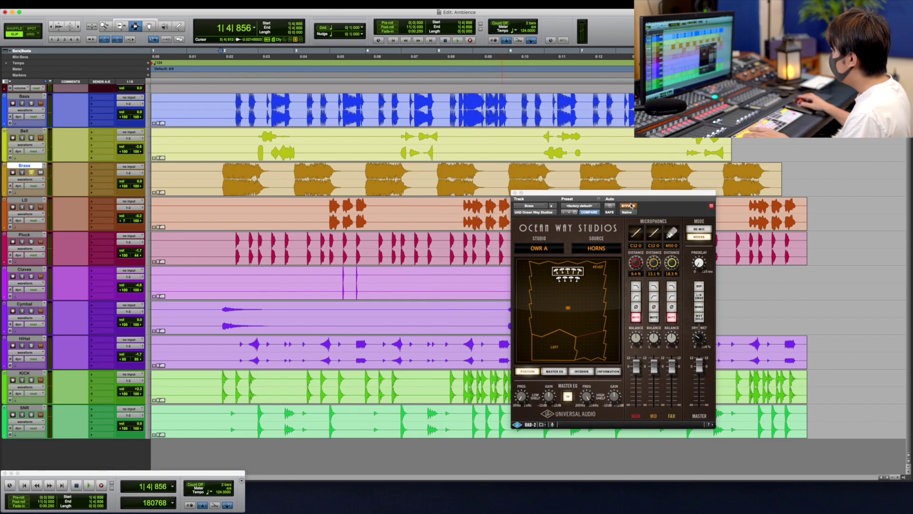
left_click(628, 206)
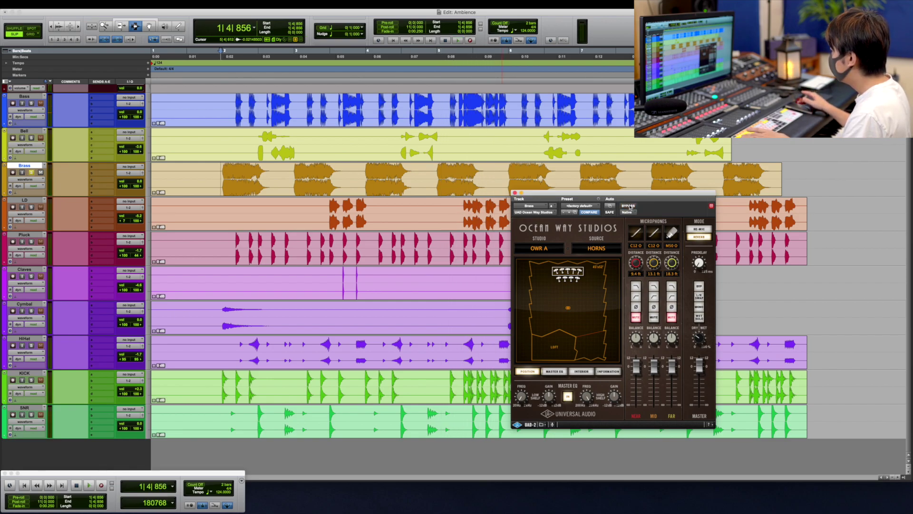
key("space")
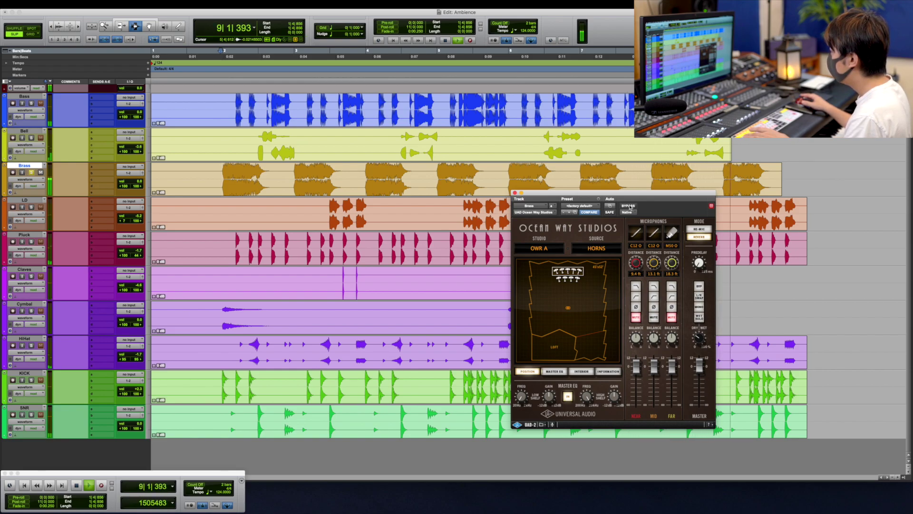
key("space")
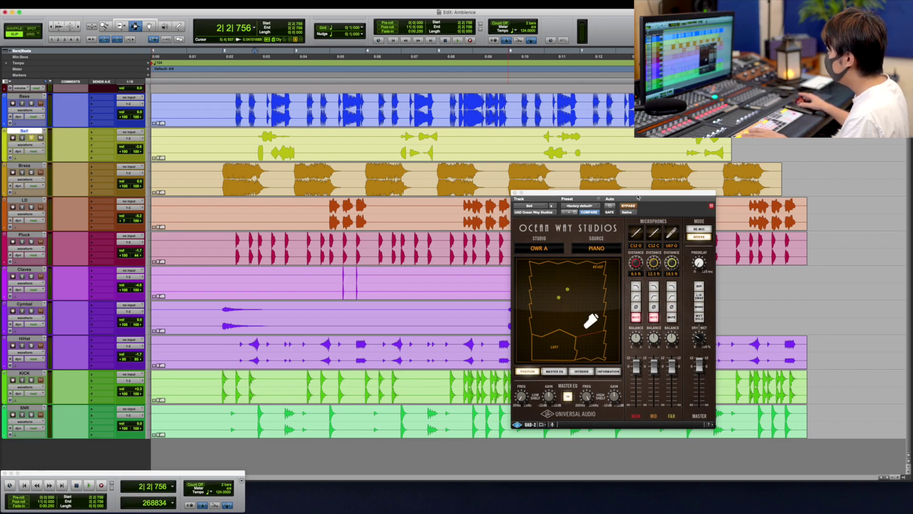
Step: Play the Bell part with its Ocean Way Studios insert bypassed, then take the insert out of bypass and replay it
left_click(638, 197)
key("space")
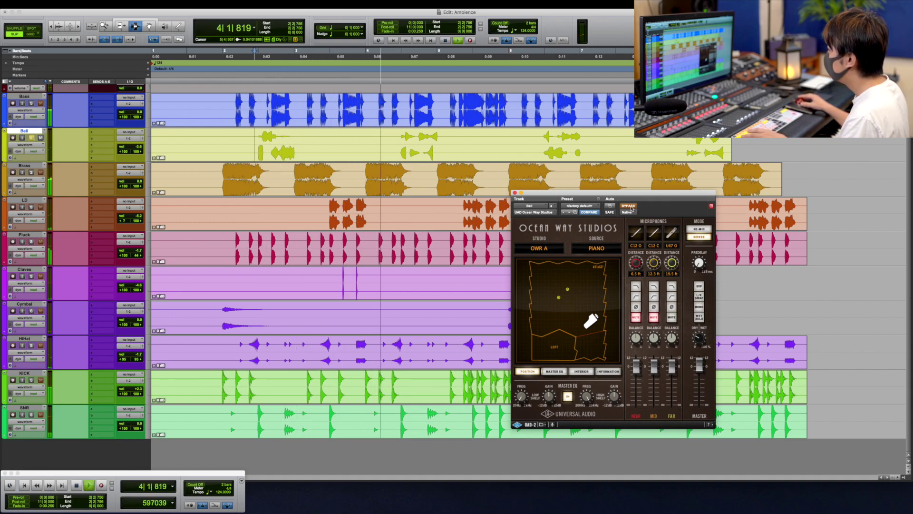
key("space")
key("space")
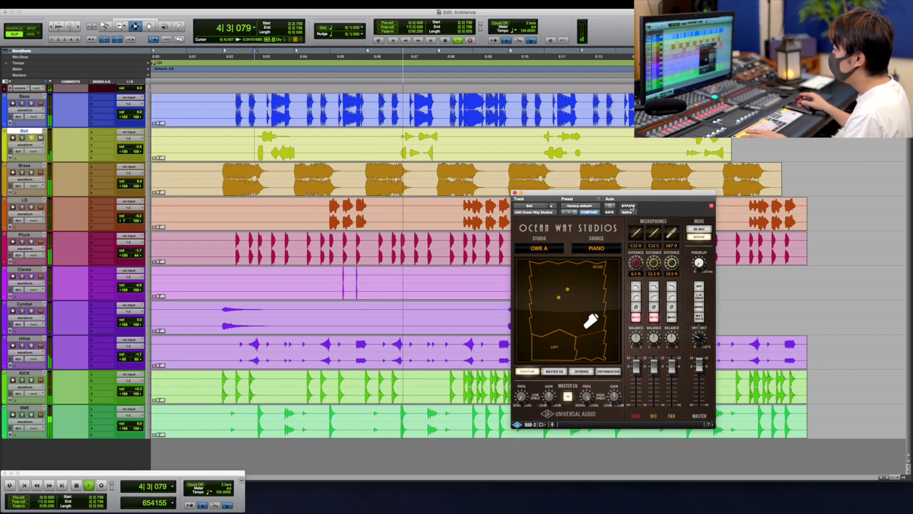
key("space")
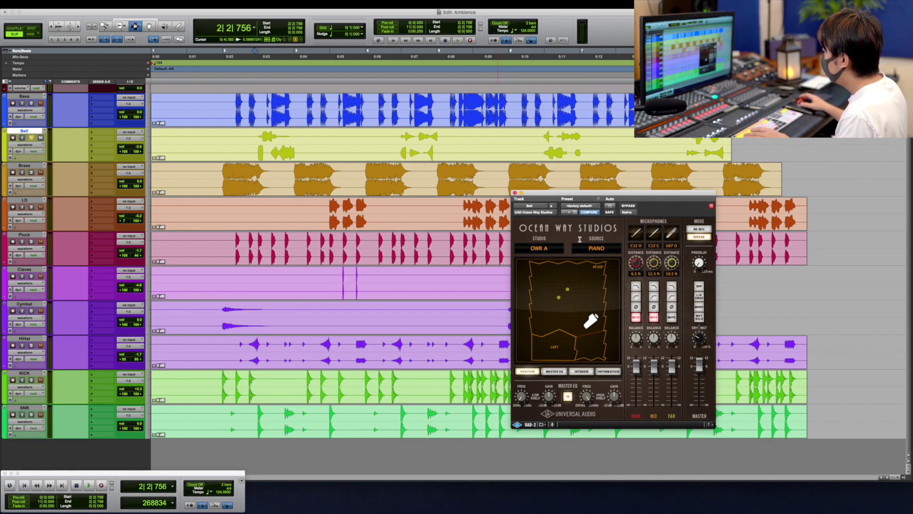
Step: Replay the Bell part while toggling its insert's bypass to compare the dry and processed sound again
key("space")
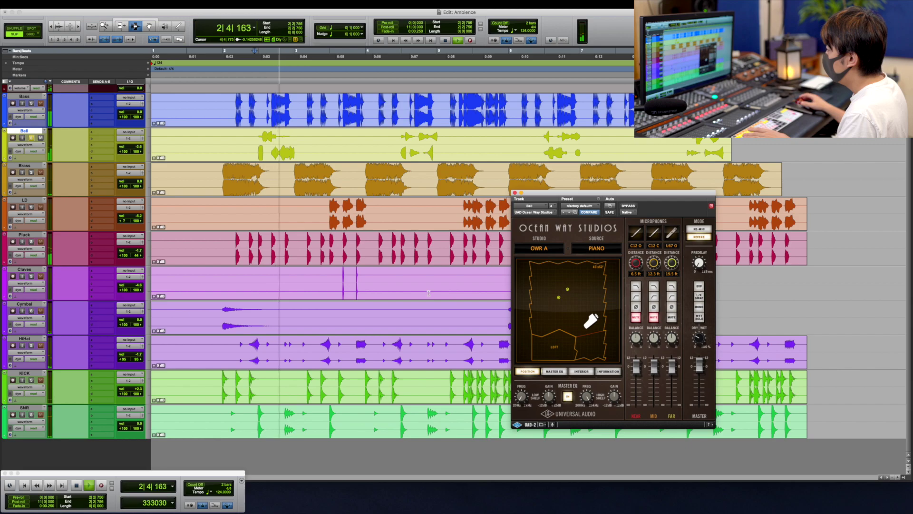
key("space")
key("space")
left_click(628, 206)
key("space")
key("space")
key("space")
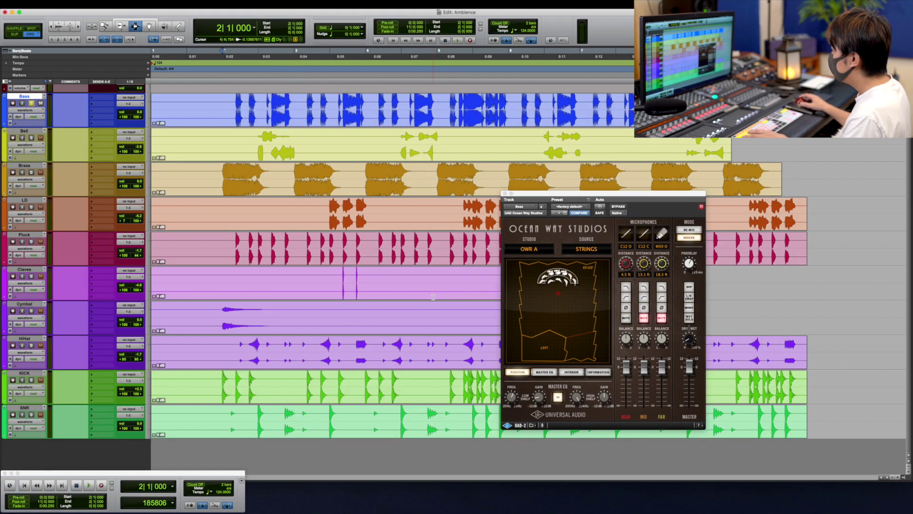
Step: Bypass the Bass track's Ocean Way Studios insert and play the bass dry
key("super+equal")
key("super+equal")
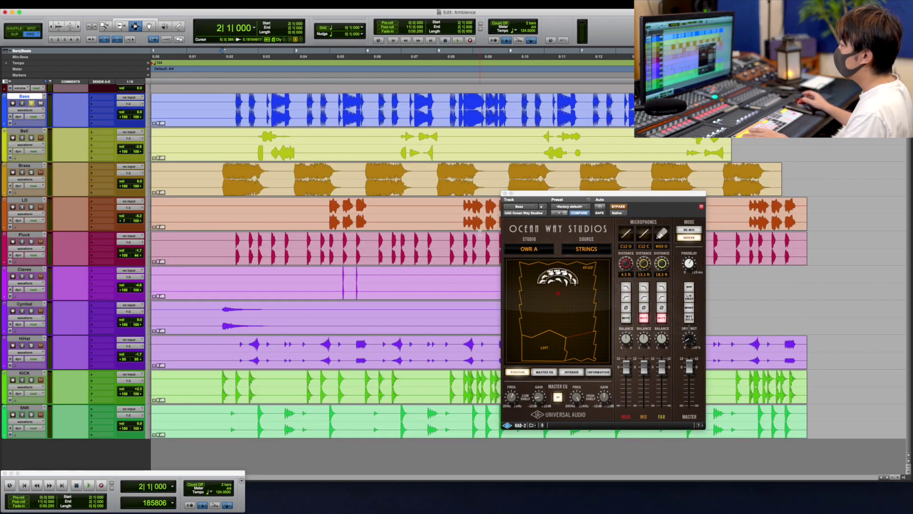
key("space")
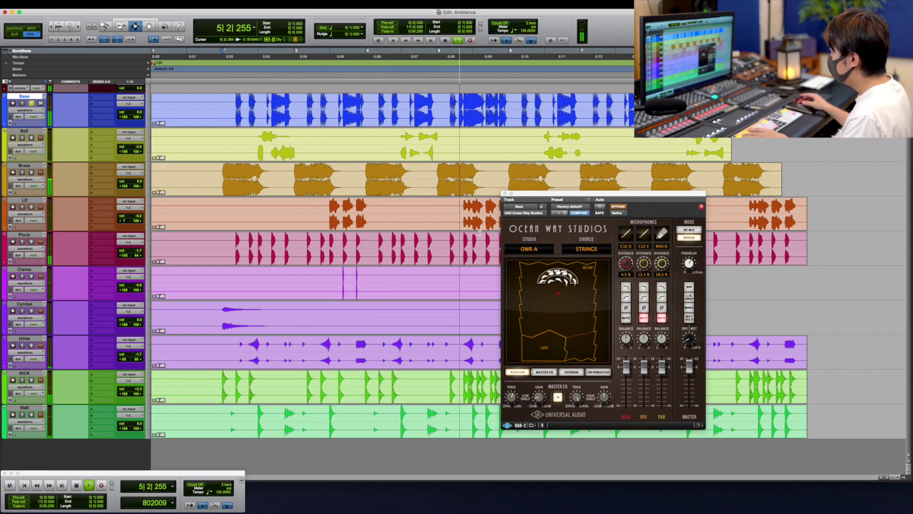
key("space")
Step: Take the Bass insert out of bypass and play the bass several times from bar 2 to hear the added ambience
left_click(617, 208)
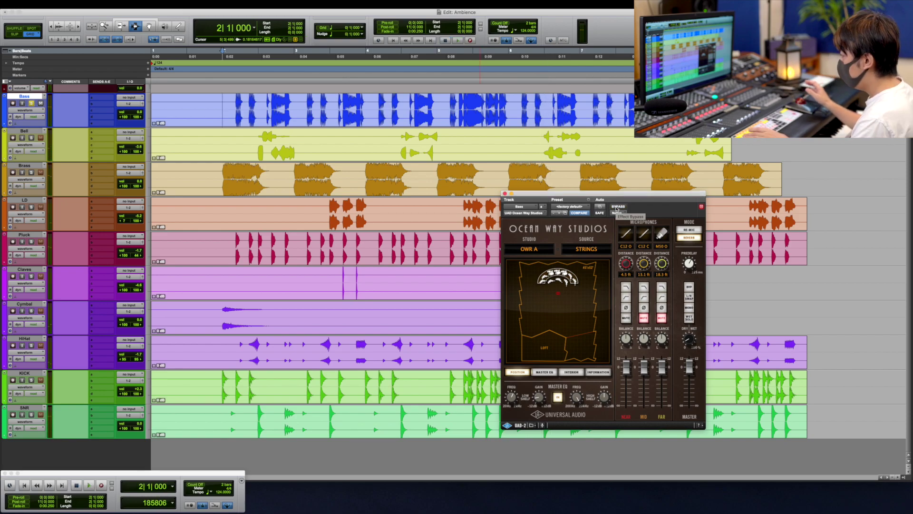
key("space")
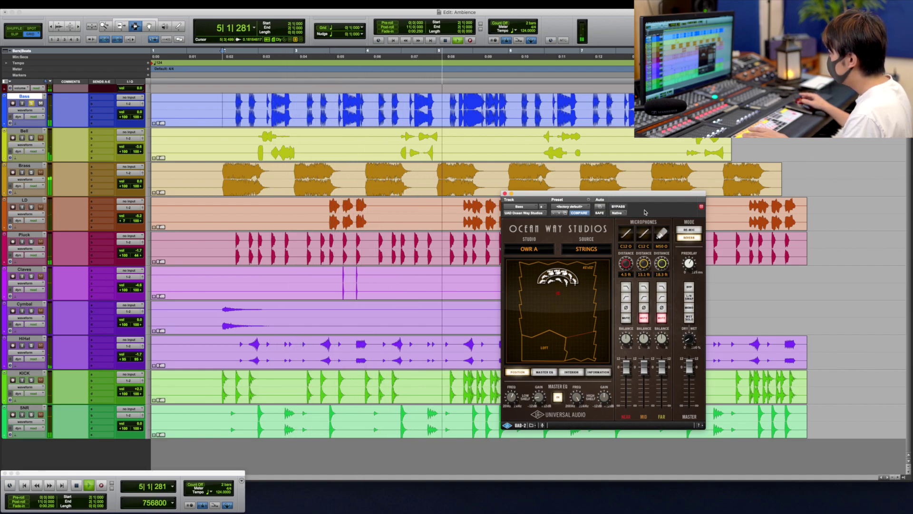
key("space")
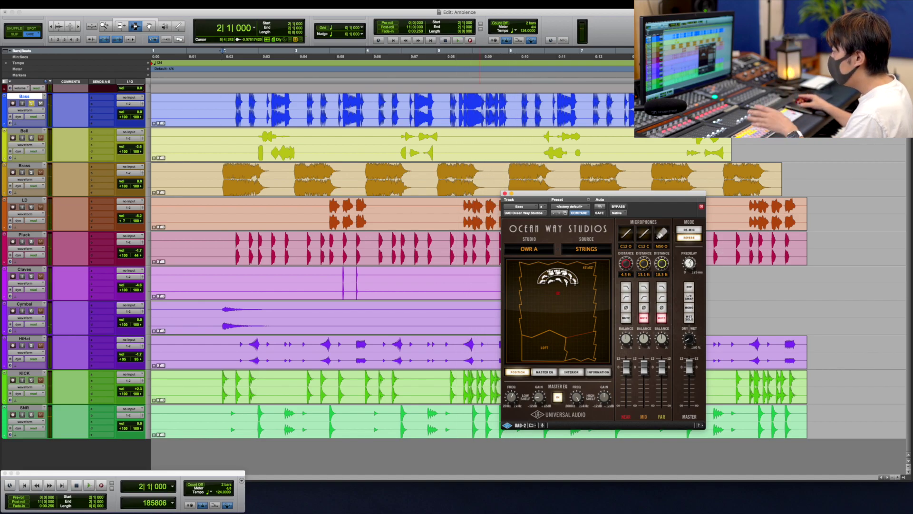
key("space")
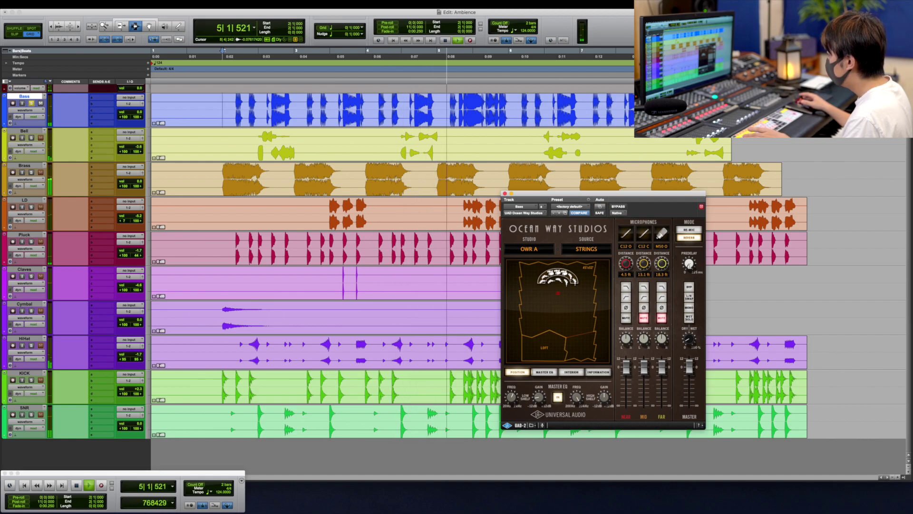
key("space")
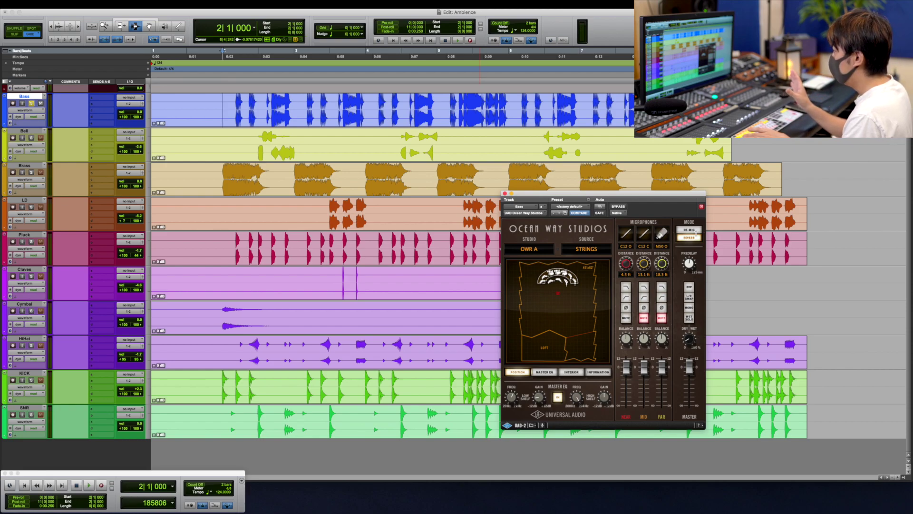
key("space")
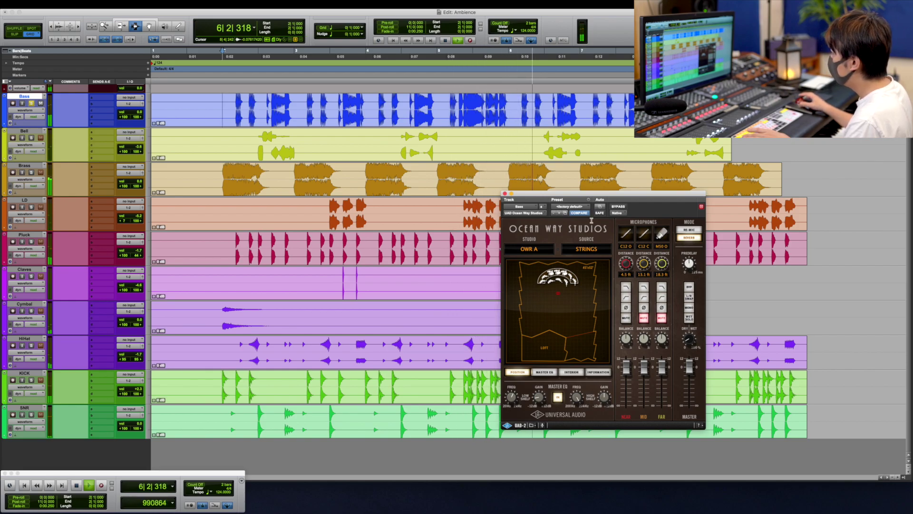
key("space")
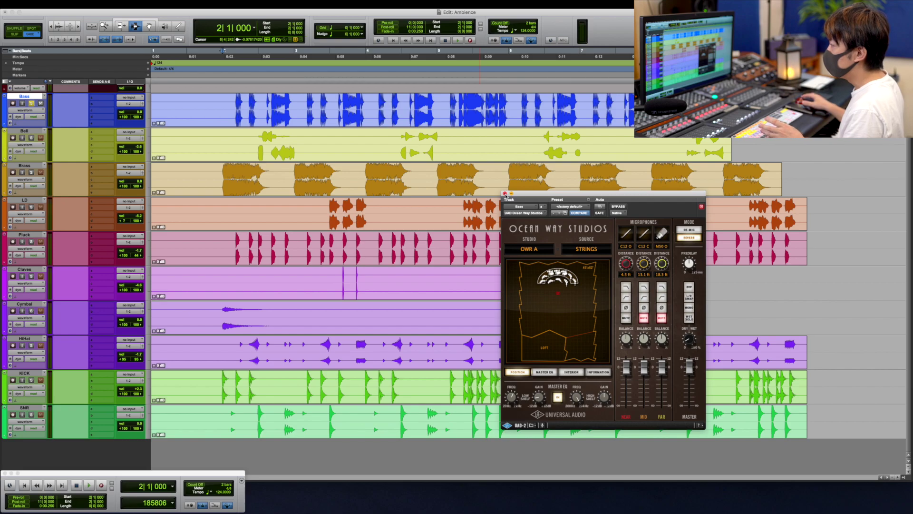
Step: Bypass the Ocean Way Studios inserts on all tracks at once, close the plug-in window and play the full mix dry
key("super+equal")
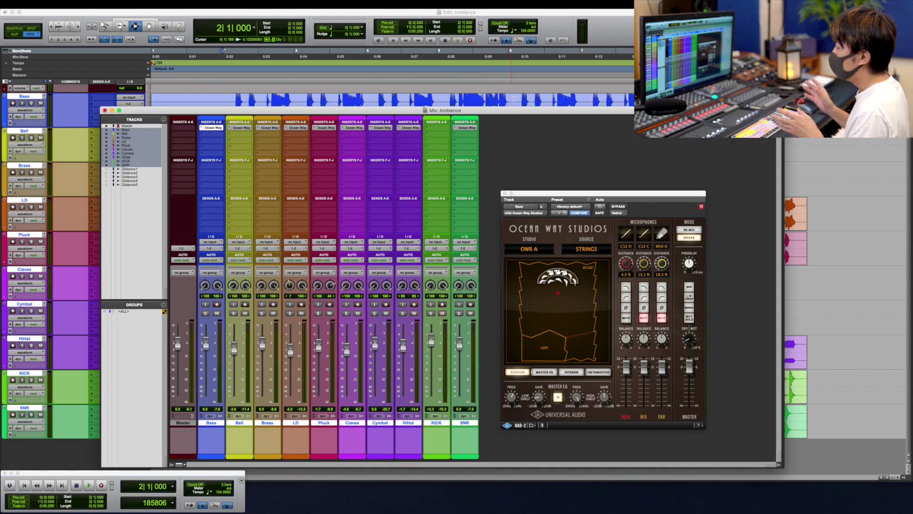
left_click(469, 128, "alt+super")
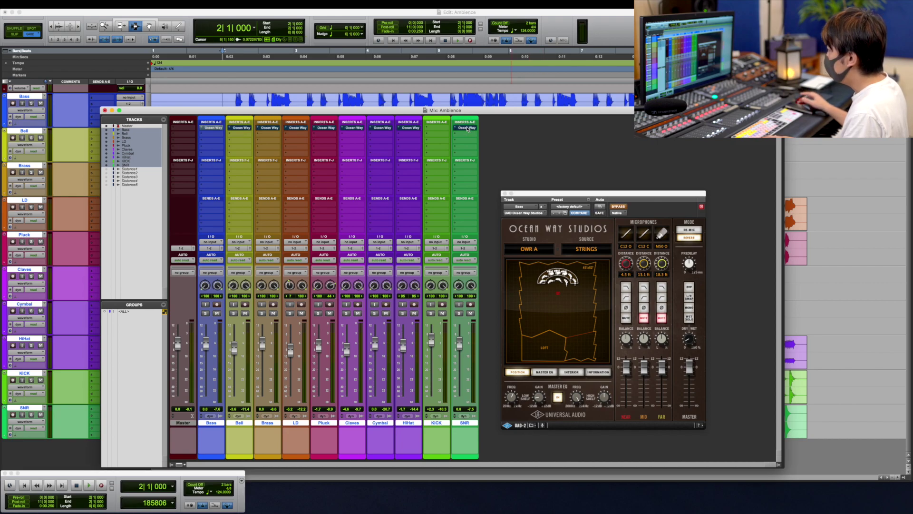
key("super+equal")
key("super+w")
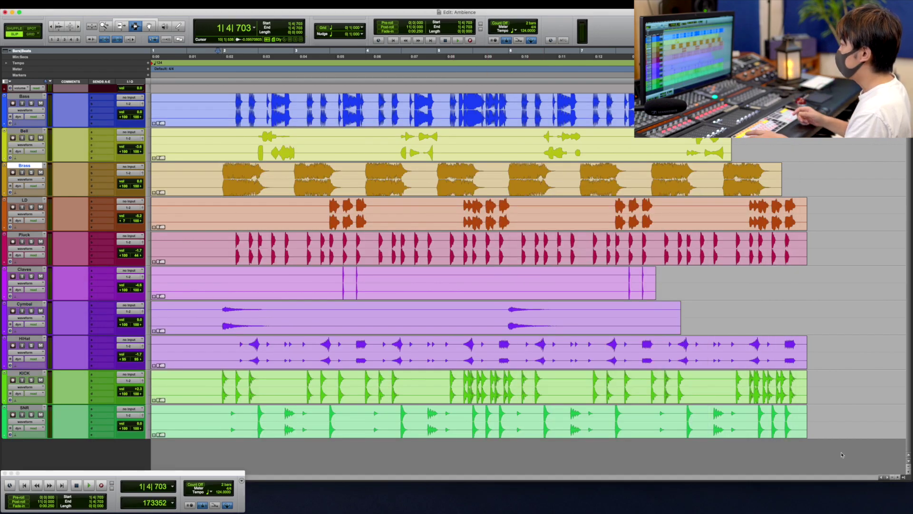
key("space")
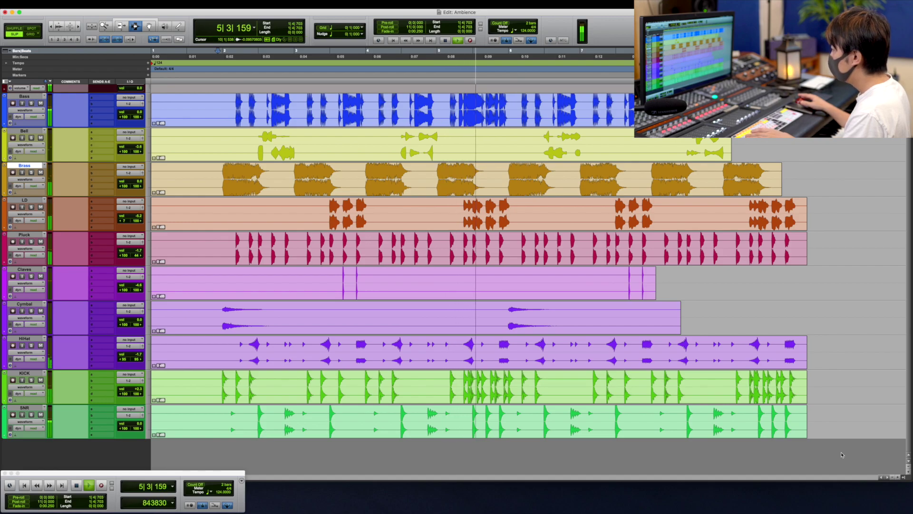
key("space")
Step: Take all tracks' Ocean Way Studios inserts out of bypass and play the full mix with ambience
key("super+equal")
key("super+equal")
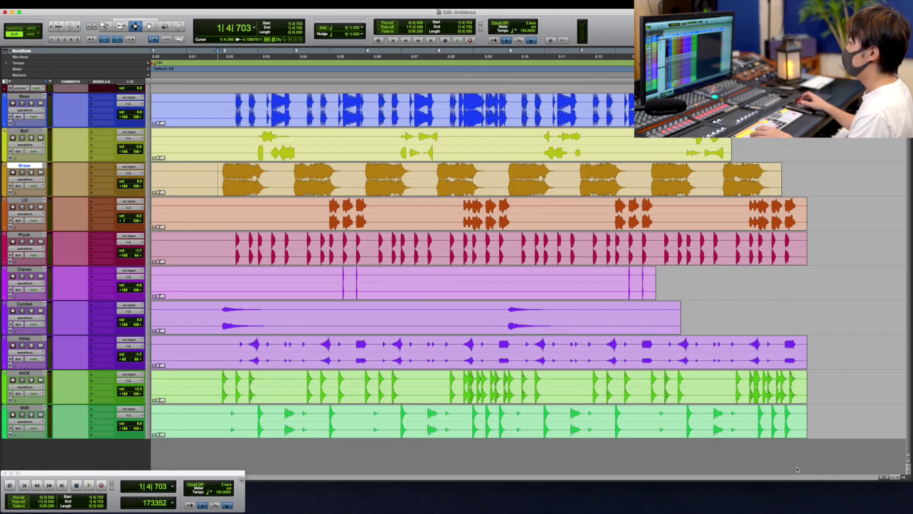
key("space")
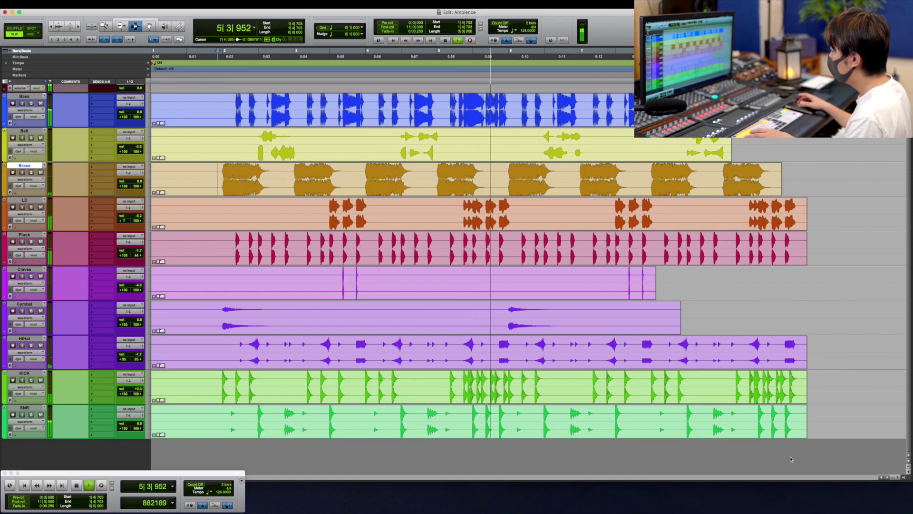
key("space")
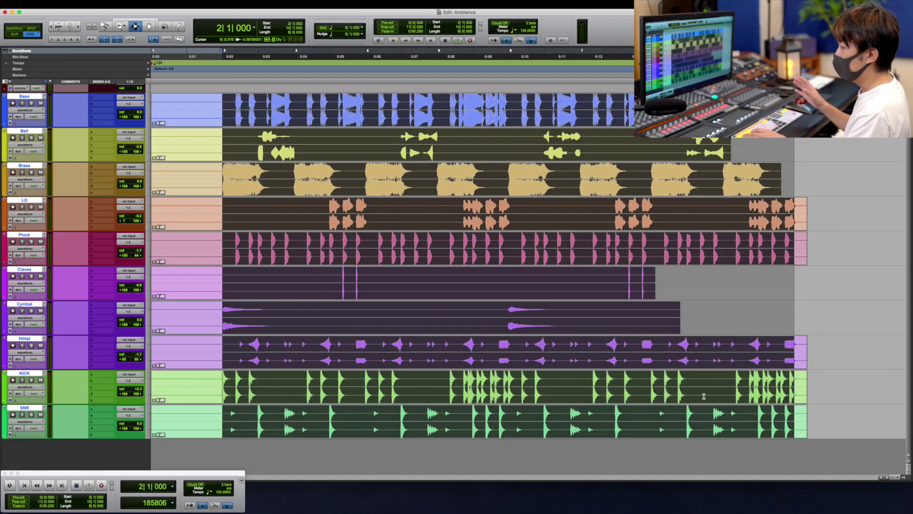
Step: Play the full mix from bar 2 with the mixer showing and bypass all Ocean Way Studios inserts during playback
key("super+equal")
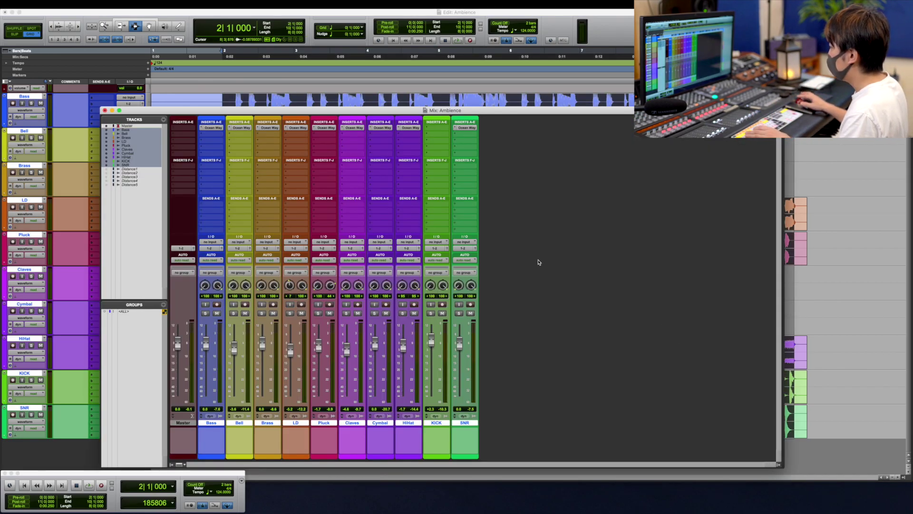
key("space")
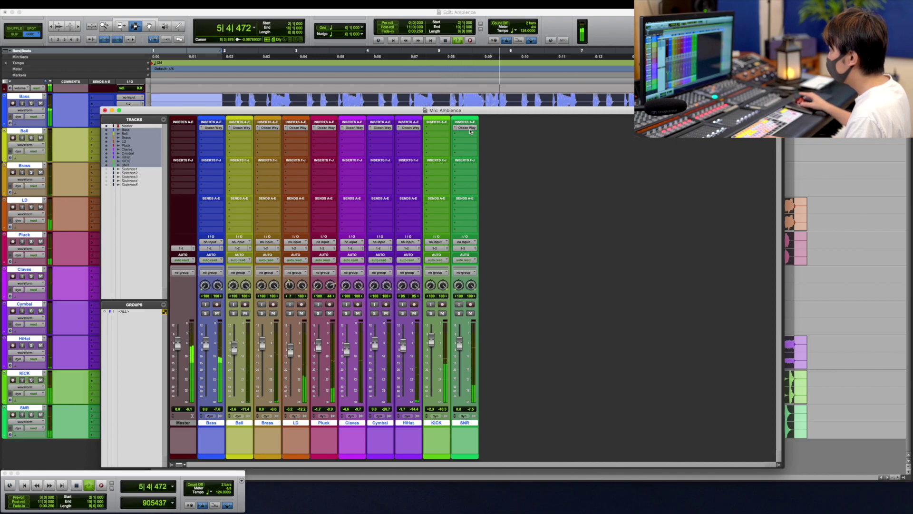
left_click(470, 130, "alt+super")
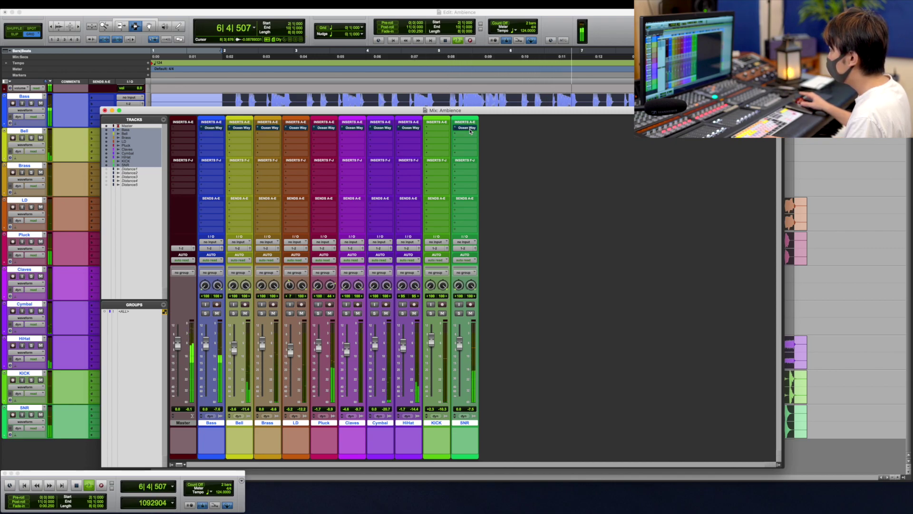